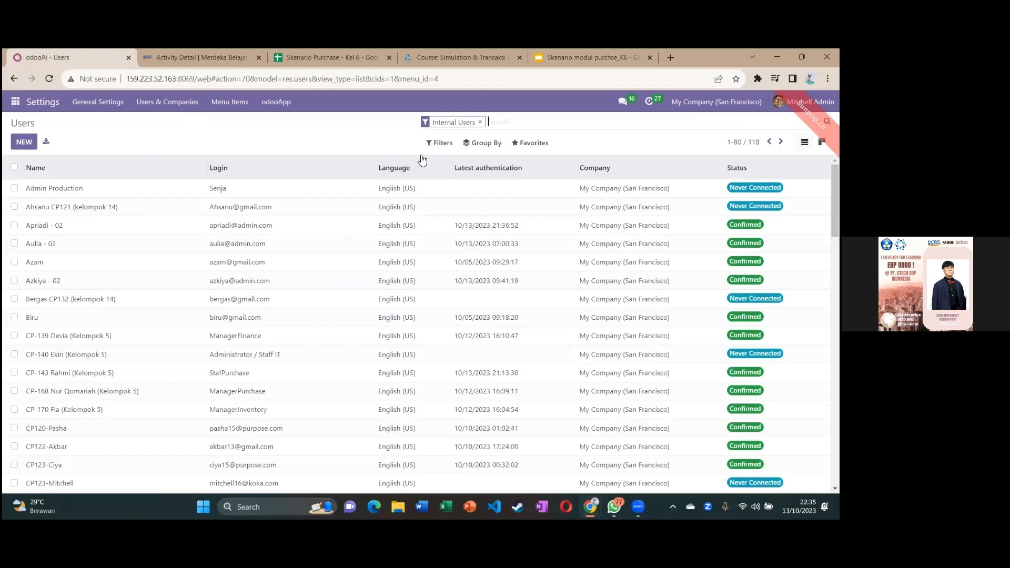
click(541, 148)
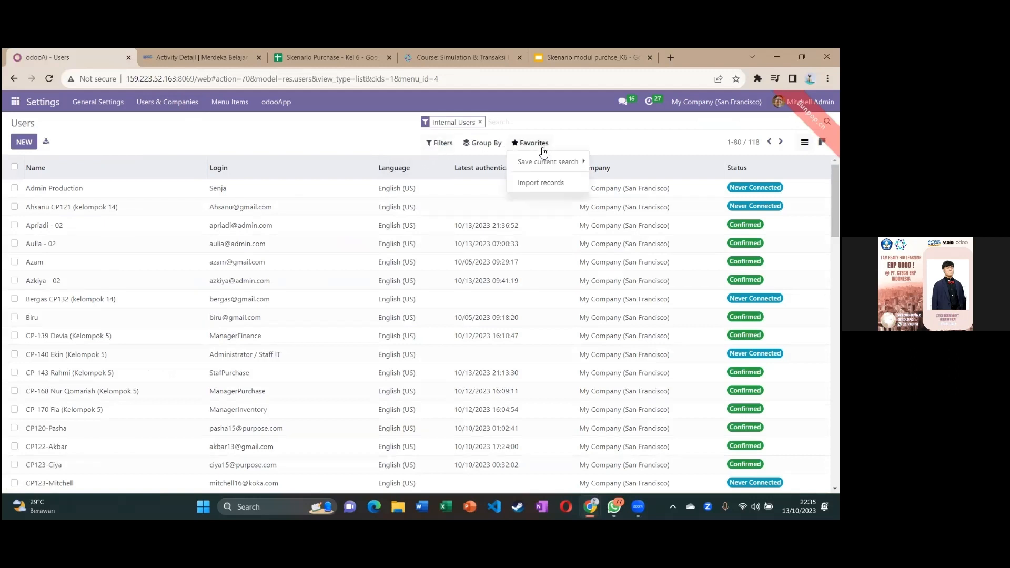
click(558, 185)
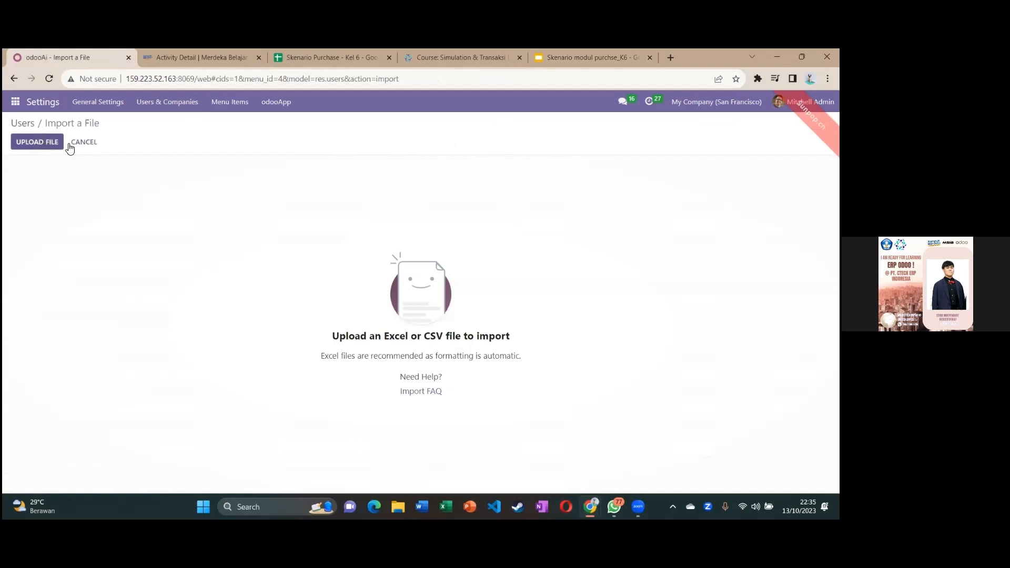
click(84, 138)
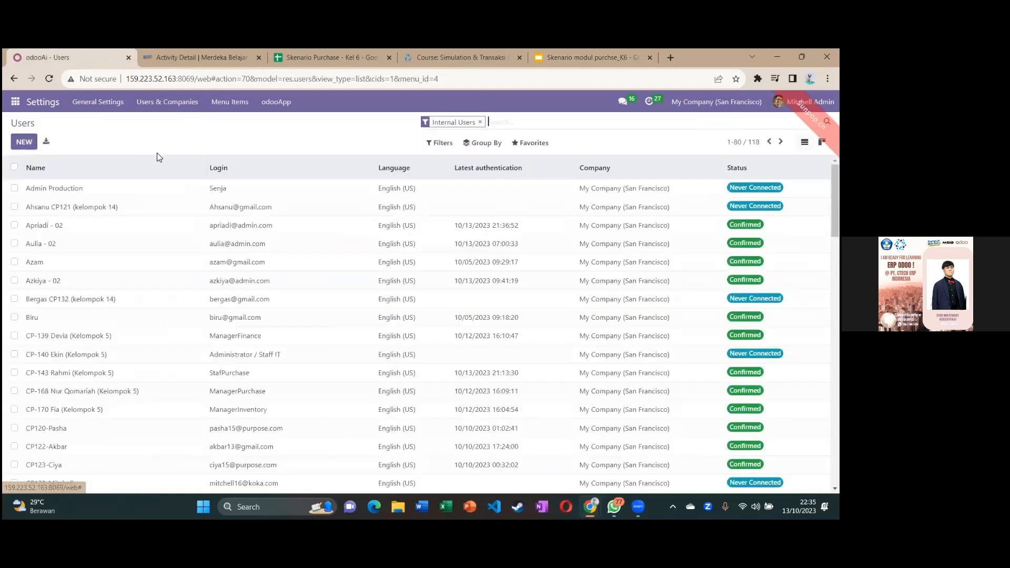
Remove the Internal Users filter and search the user list for "ctech".
click(480, 122)
text(ctech)
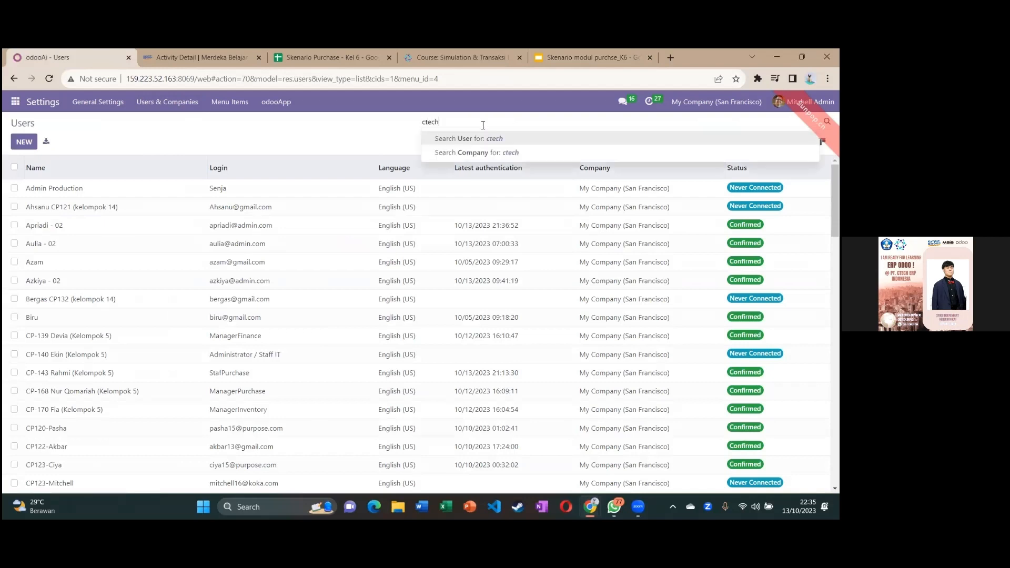
key(Return)
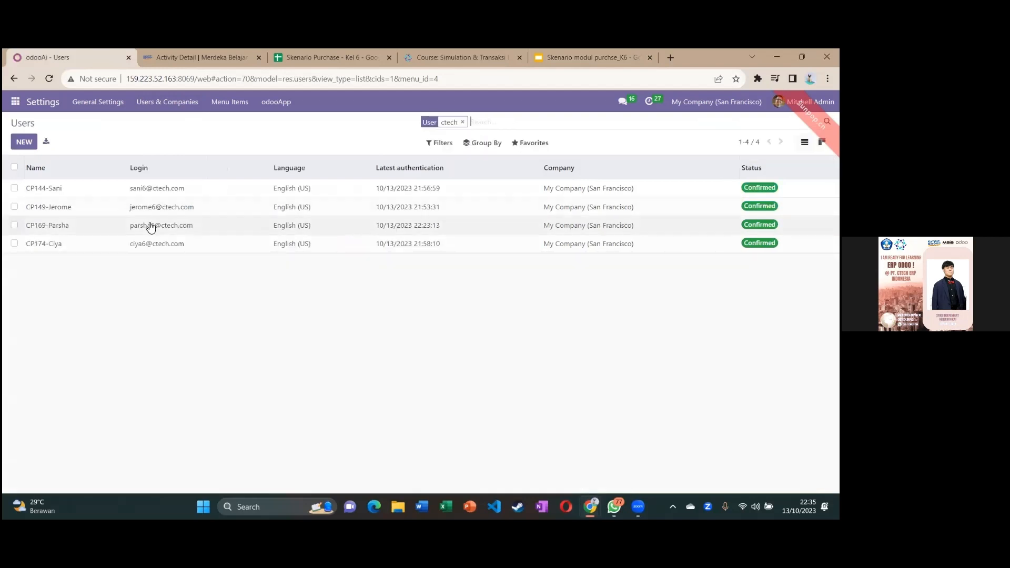
Switch to the Skenario Purchase spreadsheet and review each user's roles per module in the Security Matrix table.
click(323, 61)
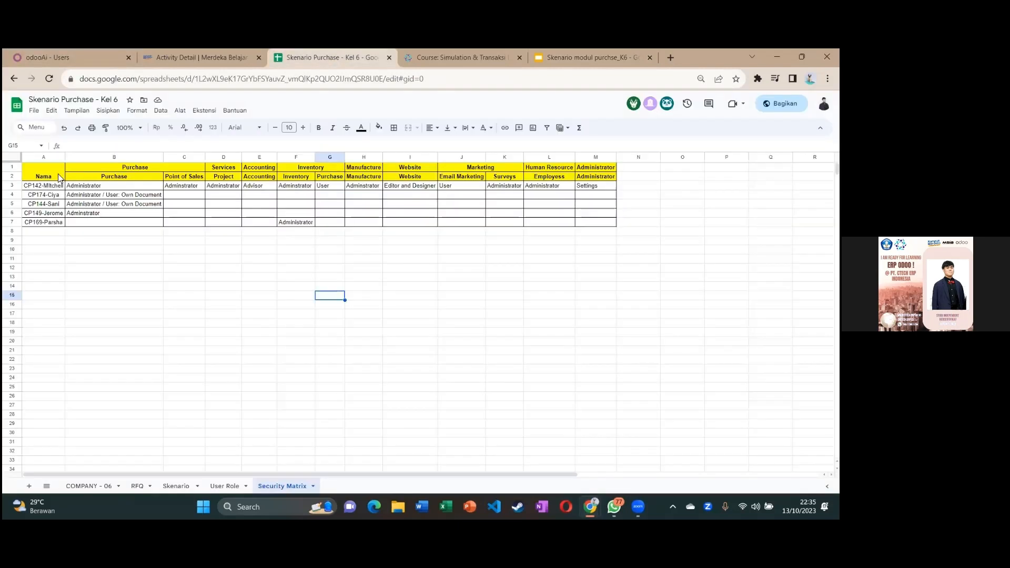
drag(44, 170, 596, 241)
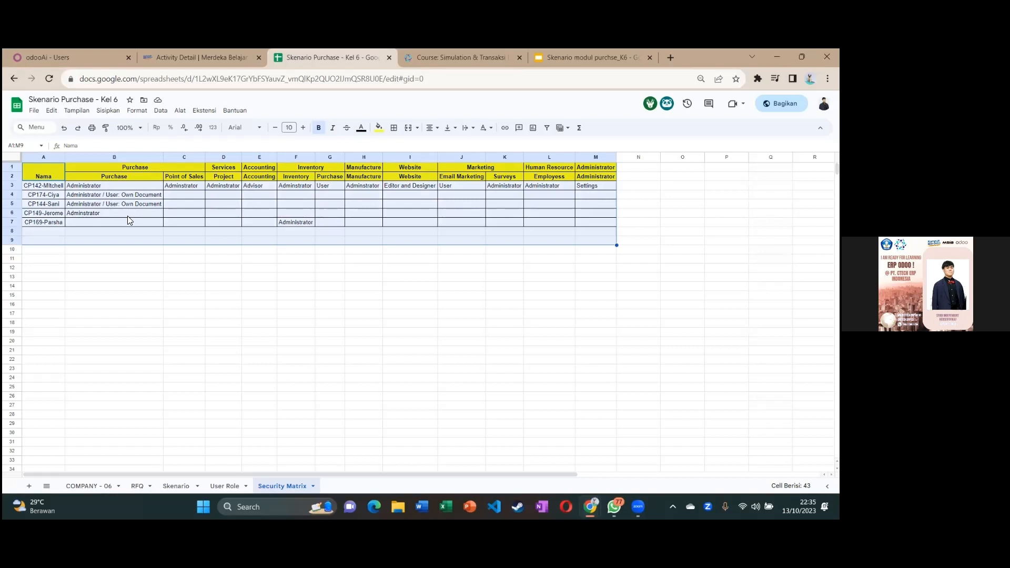
click(161, 244)
click(311, 234)
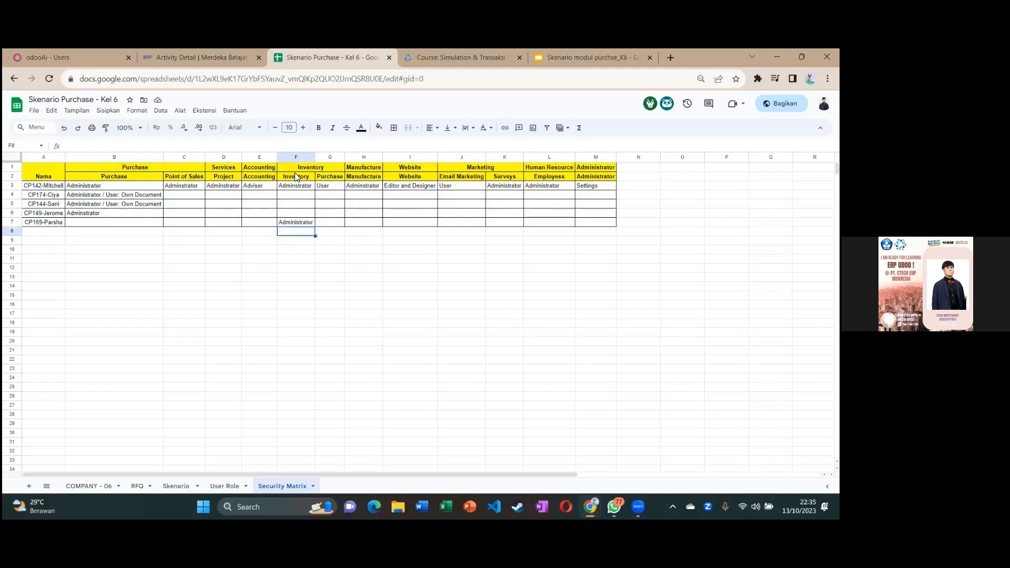
Return to Odoo and examine the access rights of the first listed user, including the Inventory and Purchase role options.
click(62, 50)
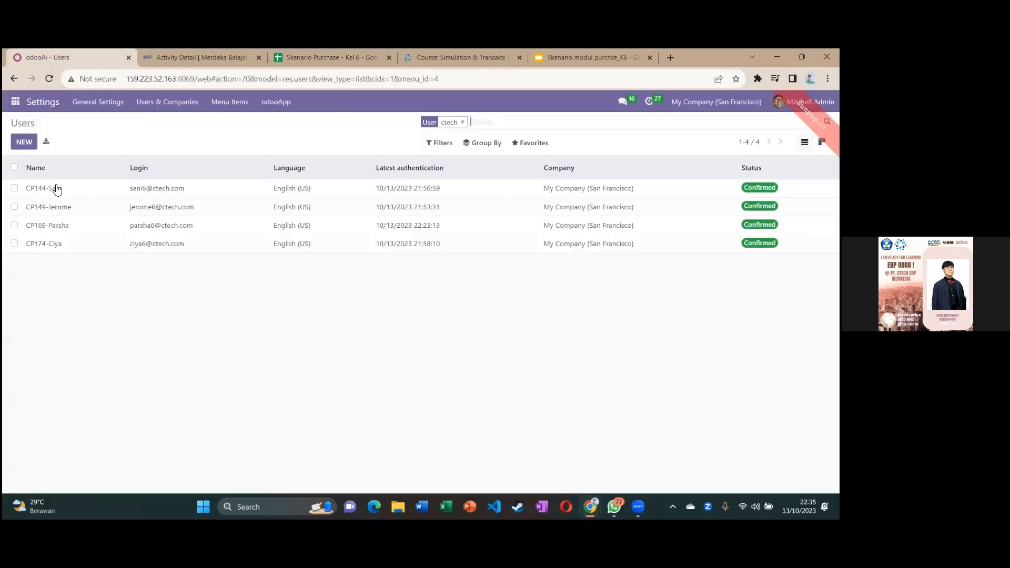
click(174, 189)
scroll(368, 311, down, 2)
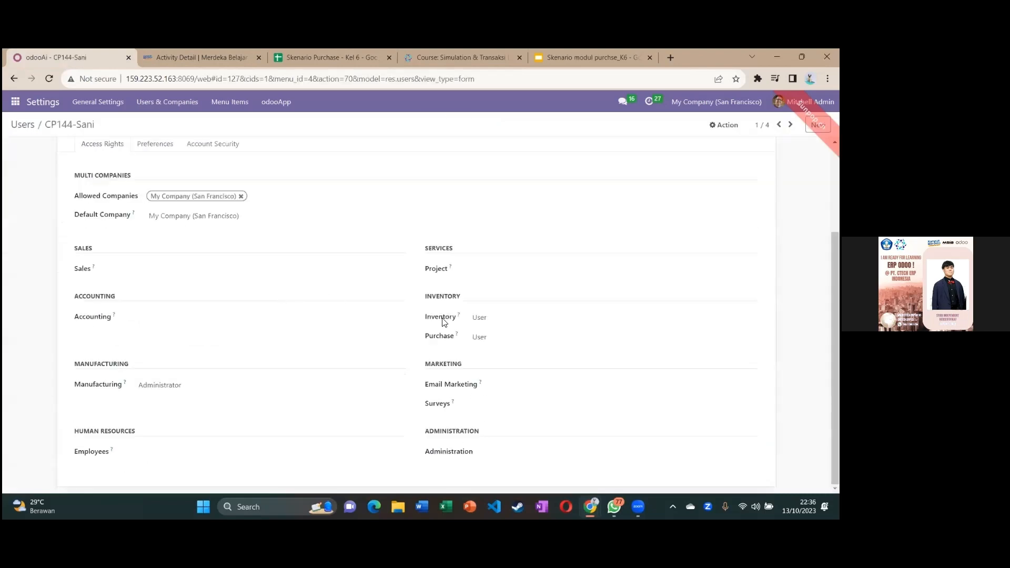
scroll(303, 244, up, 3)
scroll(342, 327, down, 3)
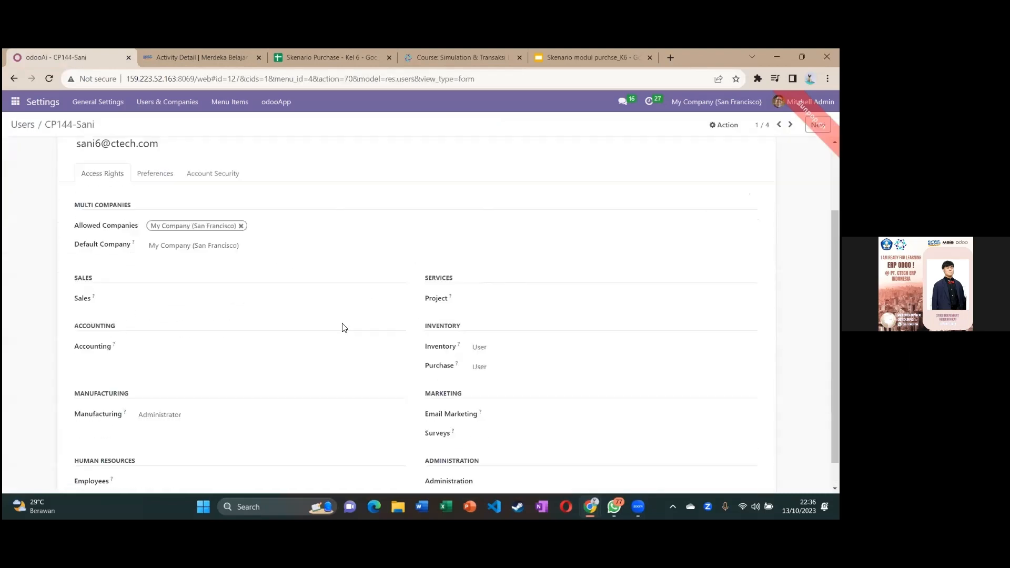
click(517, 345)
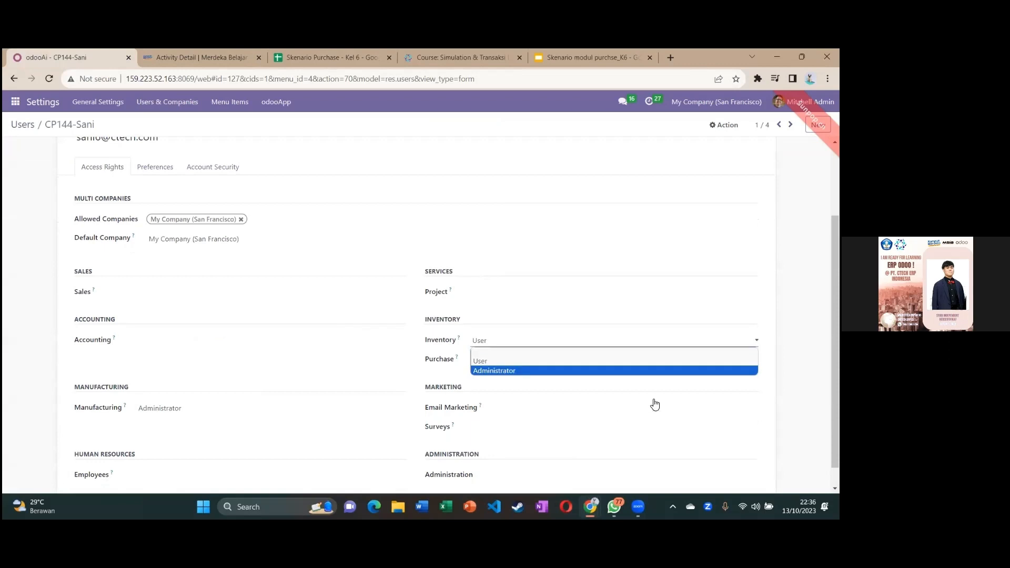
click(518, 361)
click(517, 360)
click(517, 381)
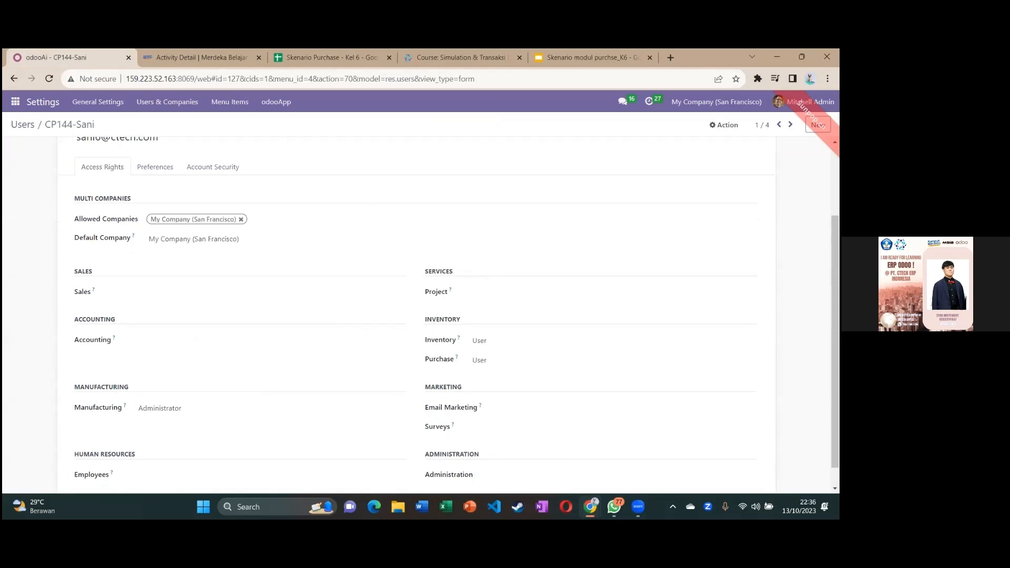
scroll(517, 381, down, 1)
scroll(415, 316, up, 3)
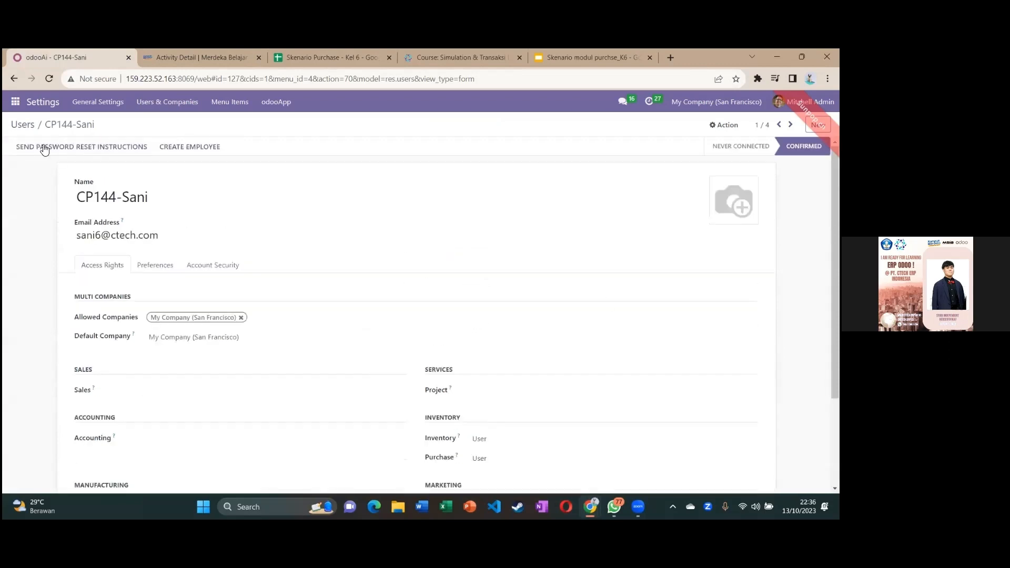
Open the second listed user and check the access rights, including the available Purchase roles.
click(23, 124)
click(45, 206)
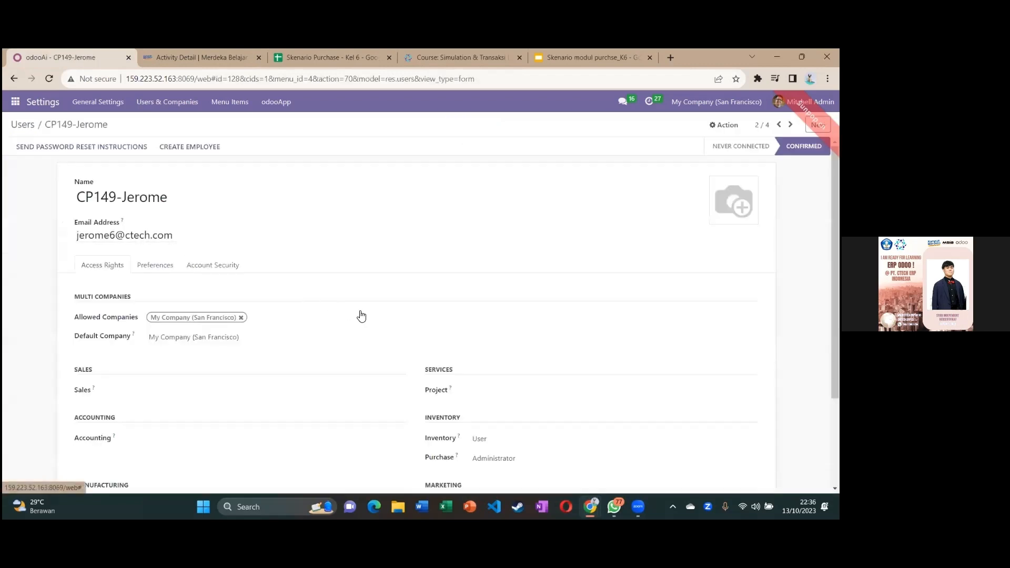
scroll(361, 316, down, 2)
click(598, 341)
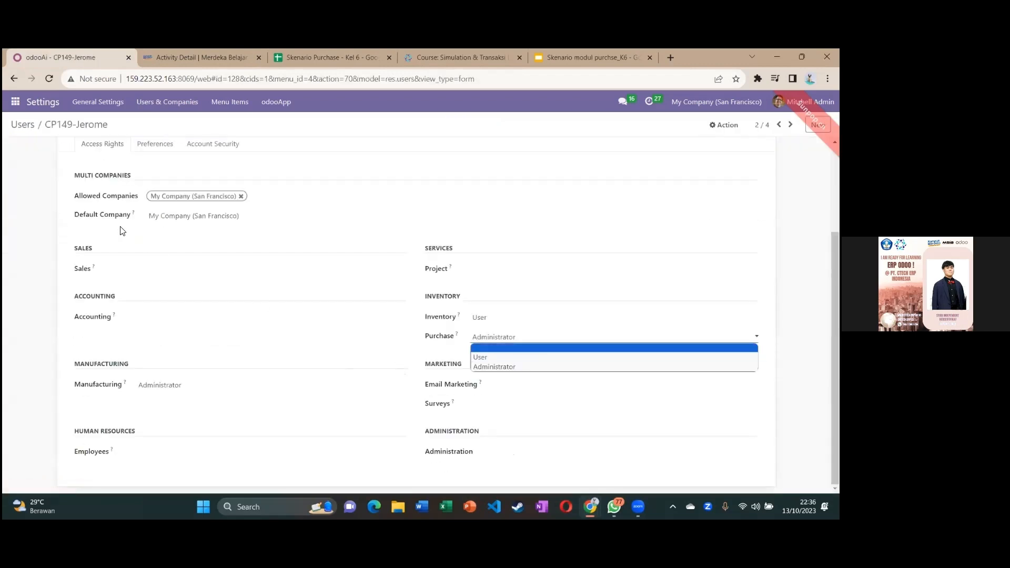
click(121, 230)
Go back to the user list and check the third user's Inventory and Purchase access rights.
click(22, 124)
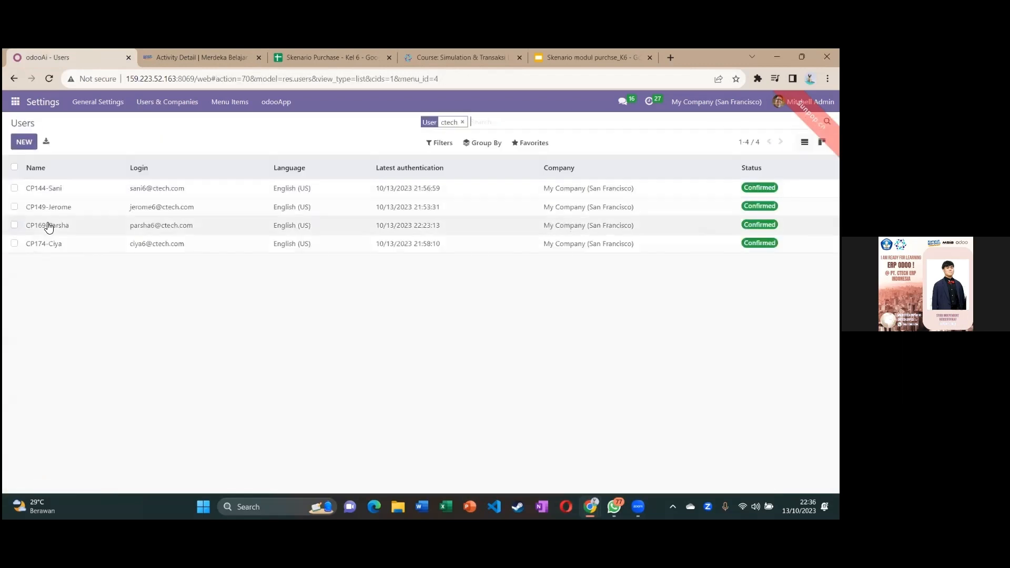
click(49, 226)
scroll(448, 358, down, 2)
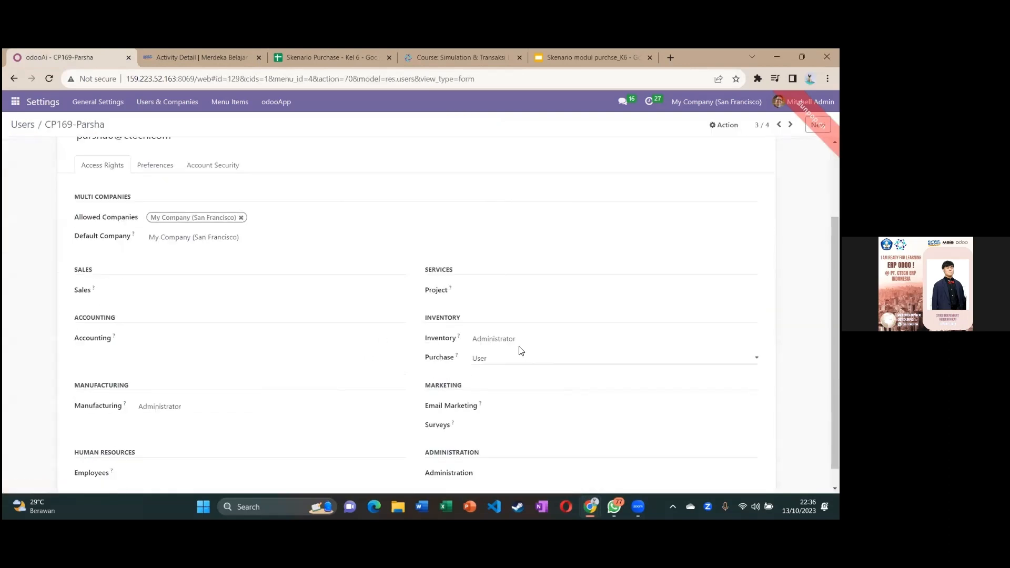
click(518, 340)
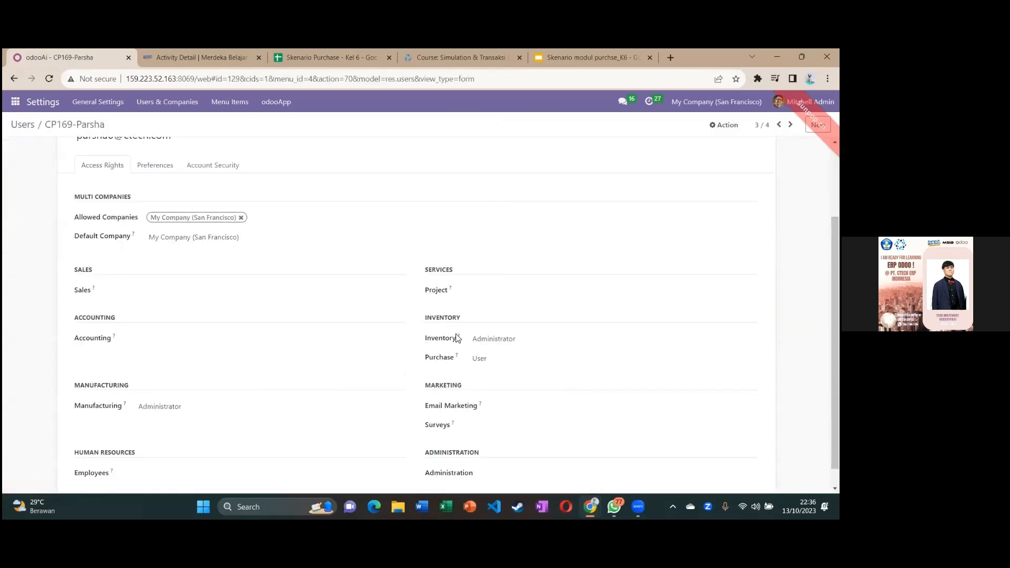
Review the fourth listed user's access rights across all modules, then return to the user list.
click(23, 126)
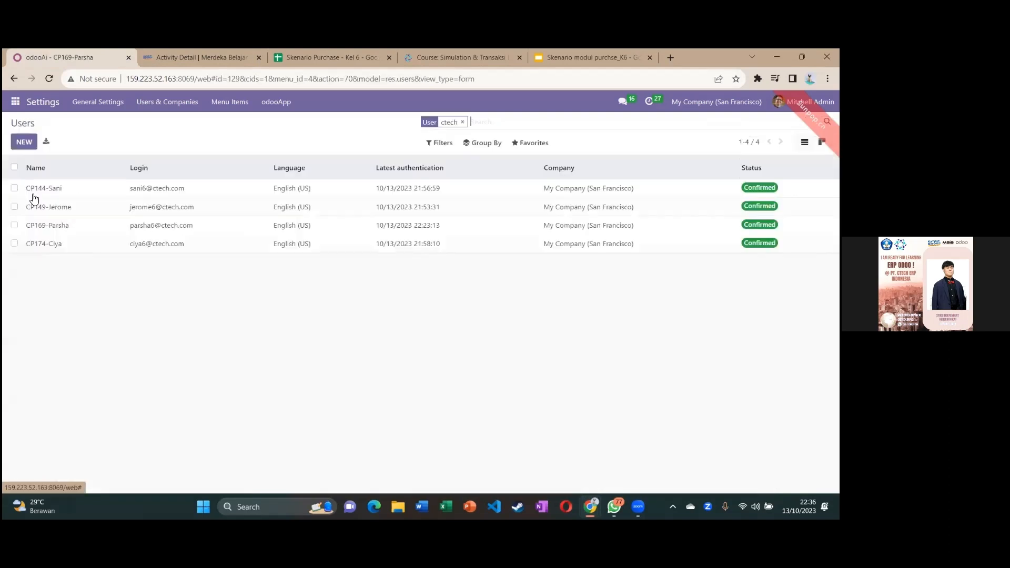
click(35, 243)
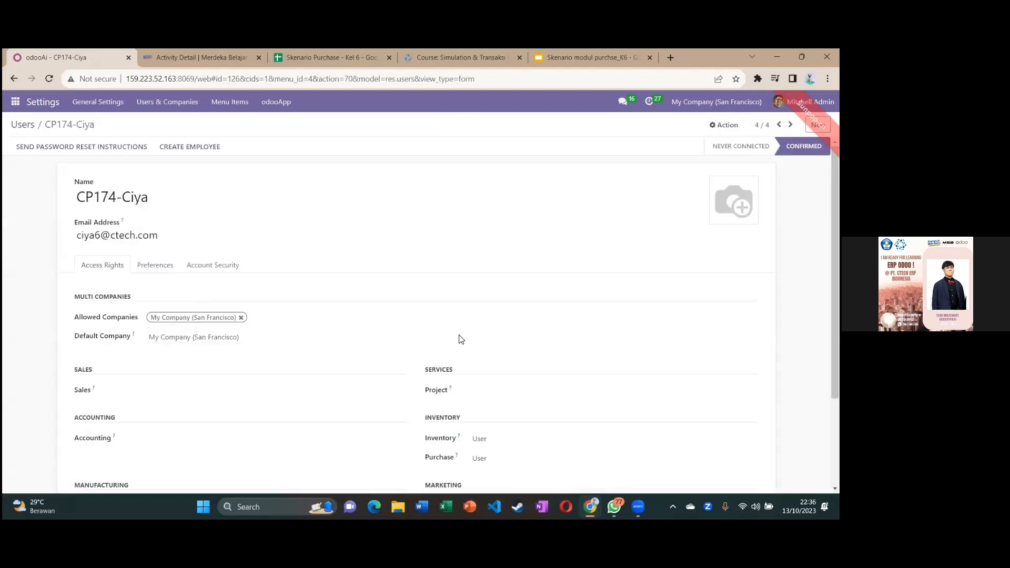
scroll(494, 342, down, 2)
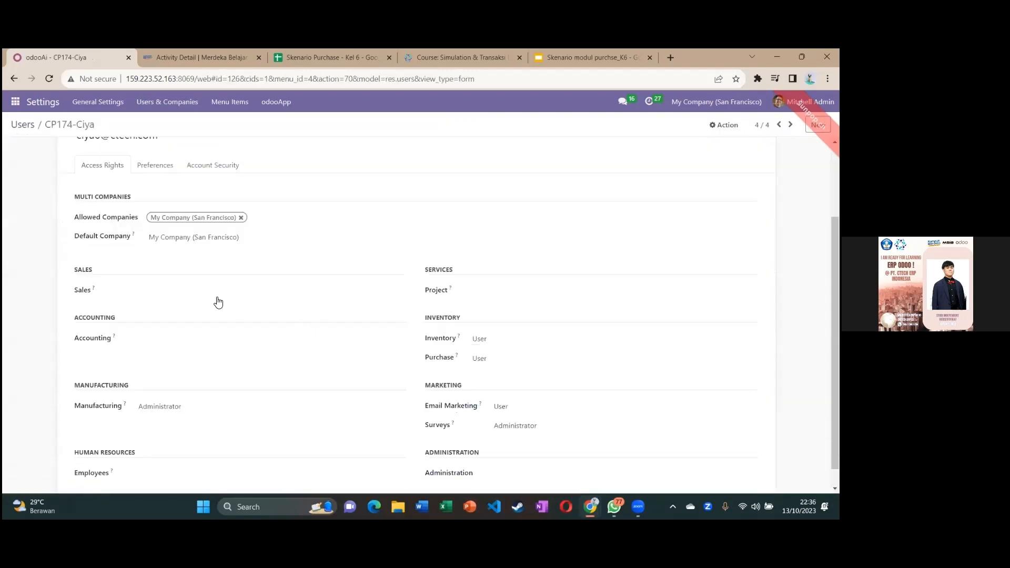
scroll(31, 158, down, 1)
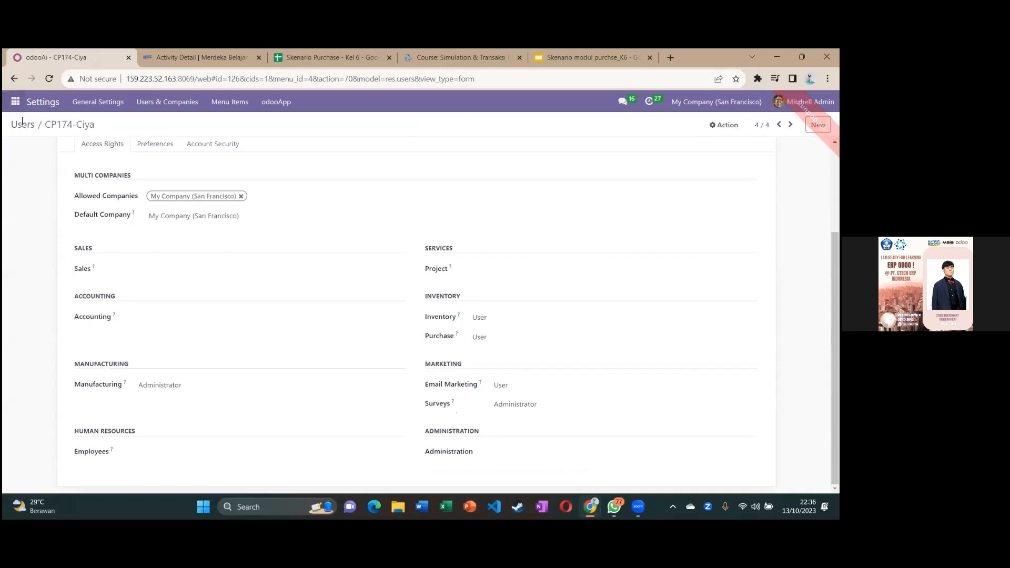
click(60, 131)
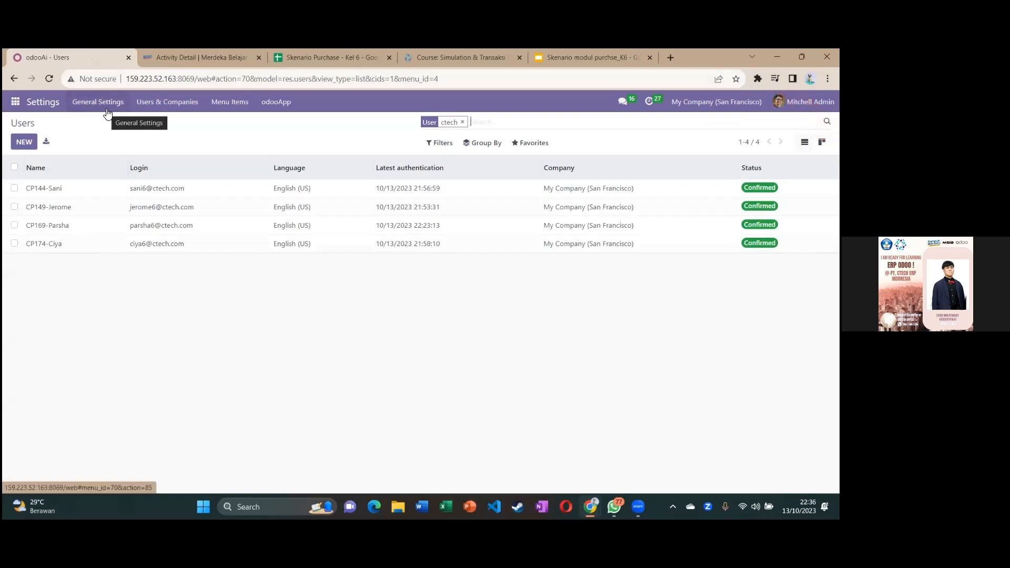
Open the Purchase section of the Odoo settings and review its order, invoicing and product options.
click(15, 102)
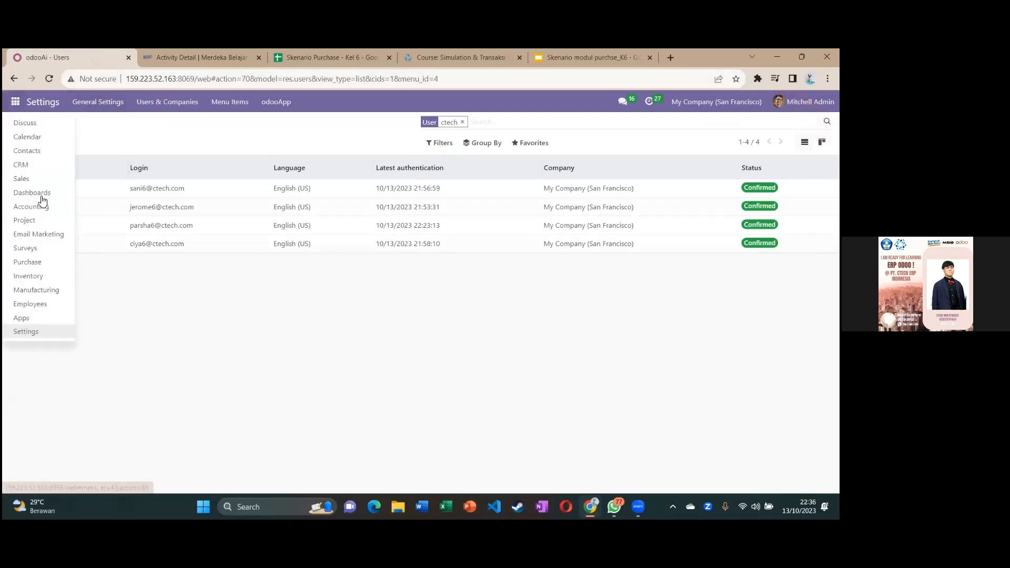
click(30, 333)
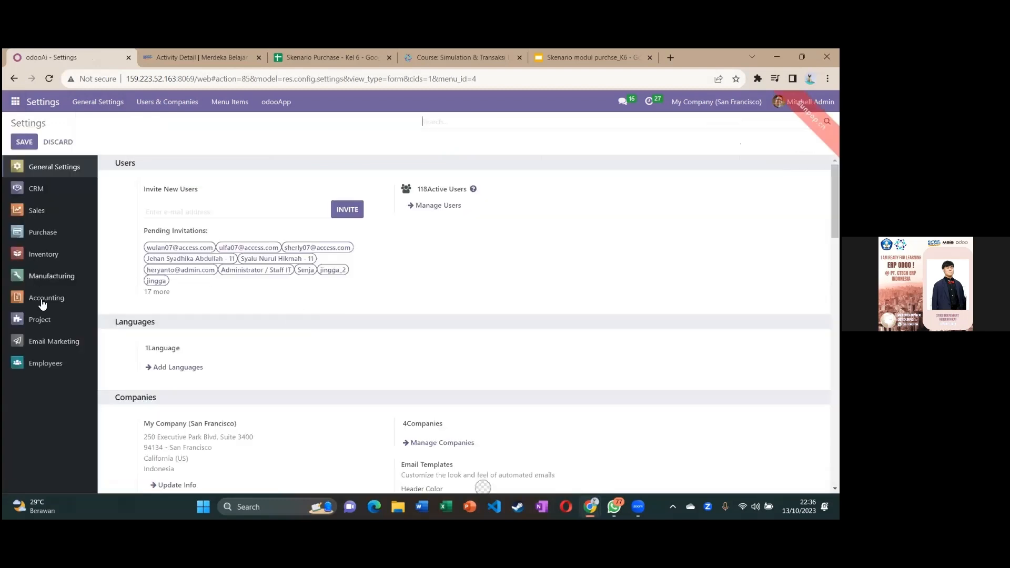
click(42, 235)
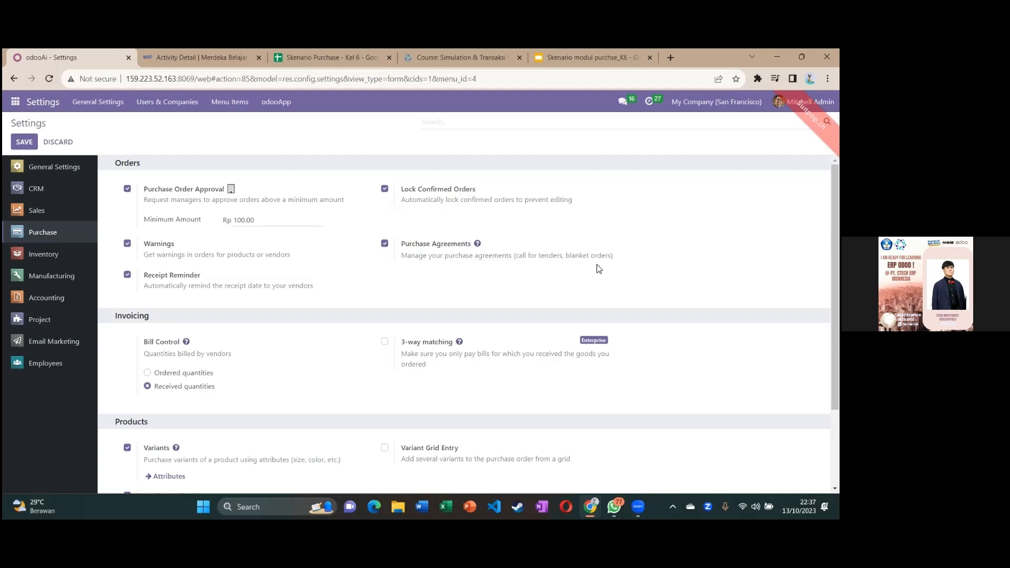
scroll(646, 280, down, 1)
scroll(646, 280, up, 1)
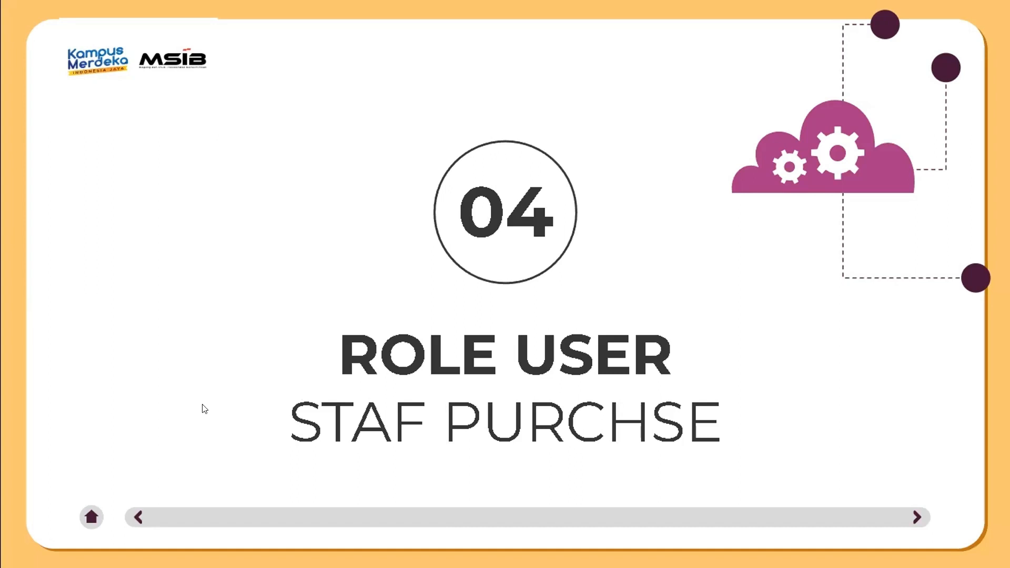
click(901, 285)
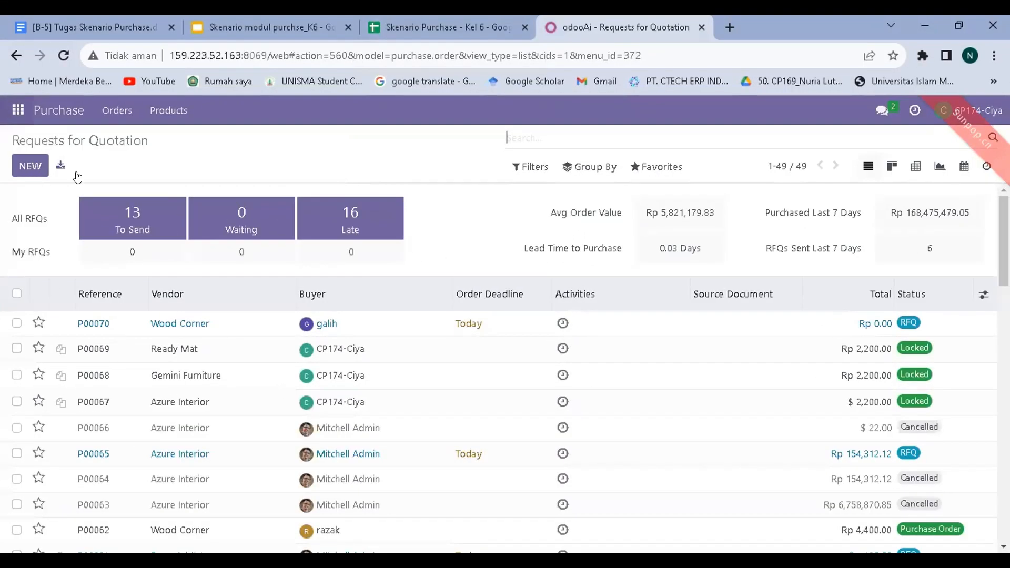
Create a new request for quotation with Azure Interior as the vendor.
click(22, 171)
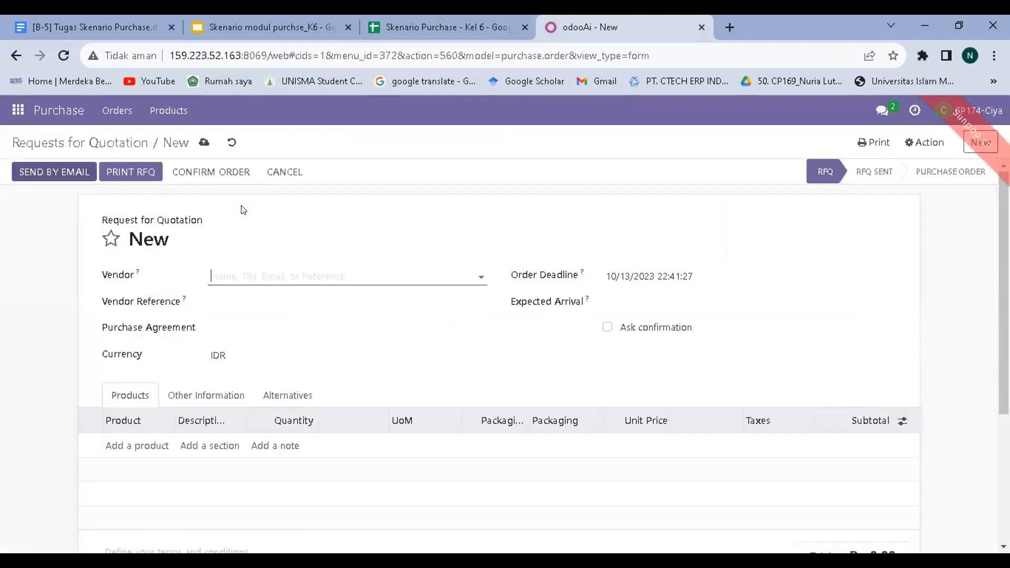
click(438, 27)
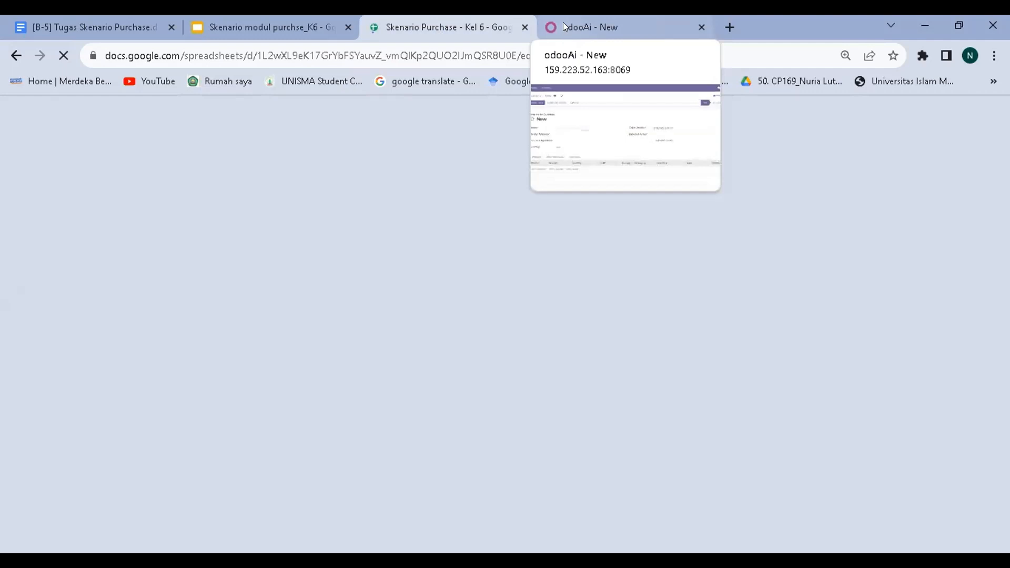
click(563, 23)
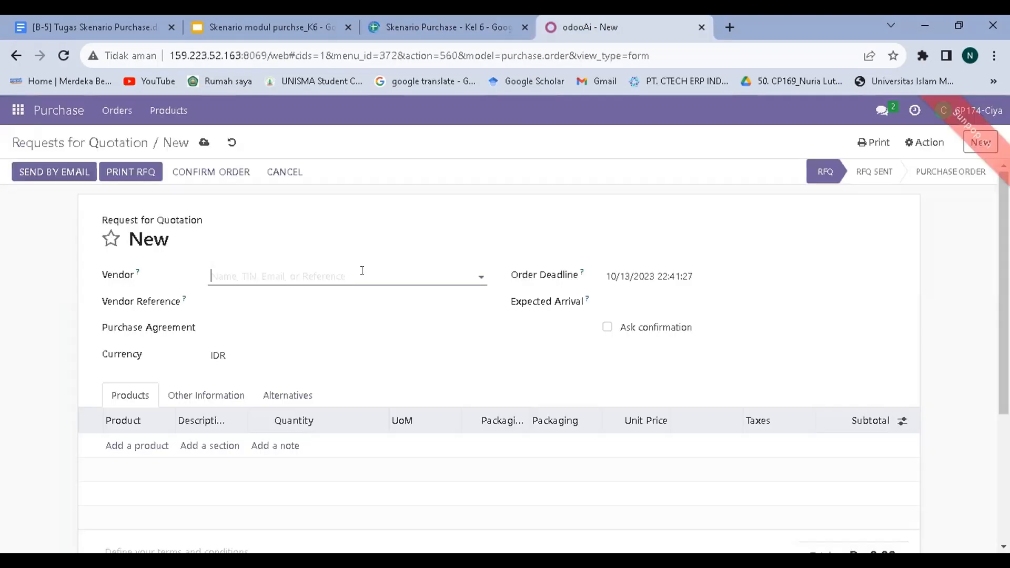
click(356, 273)
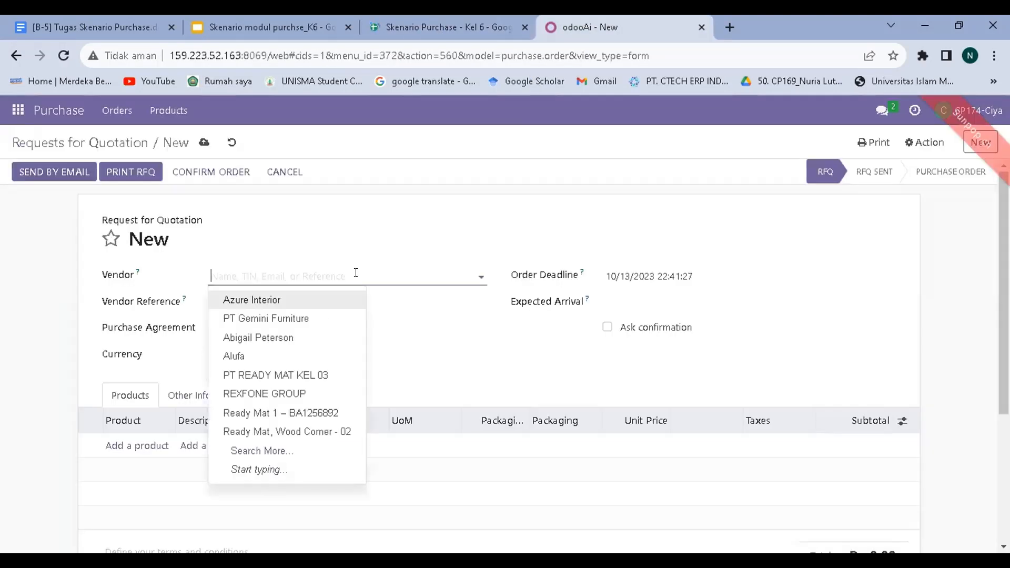
text(AZU)
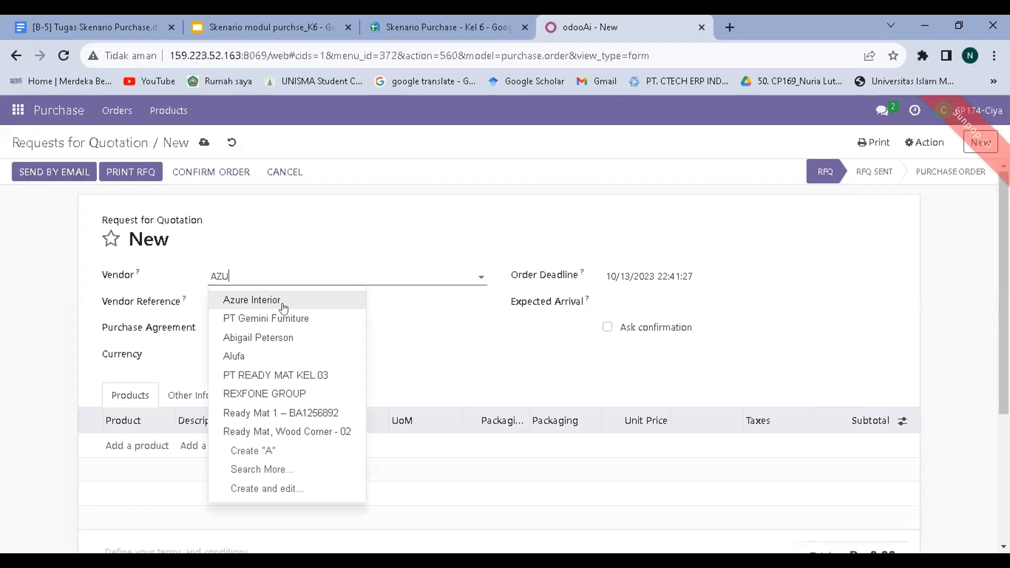
click(268, 298)
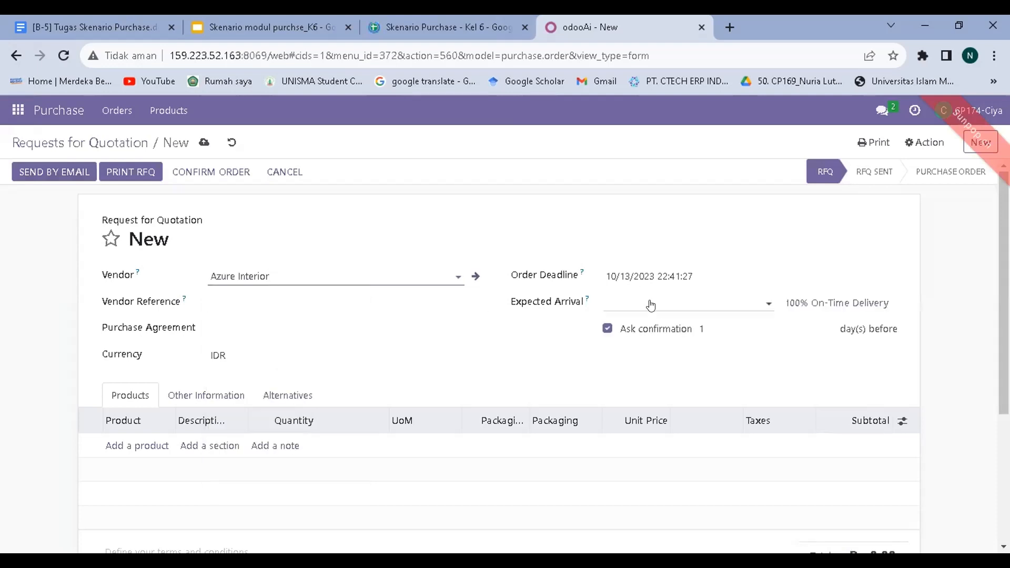
Set the request for quotation's expected arrival date to 10/18/2023.
click(651, 305)
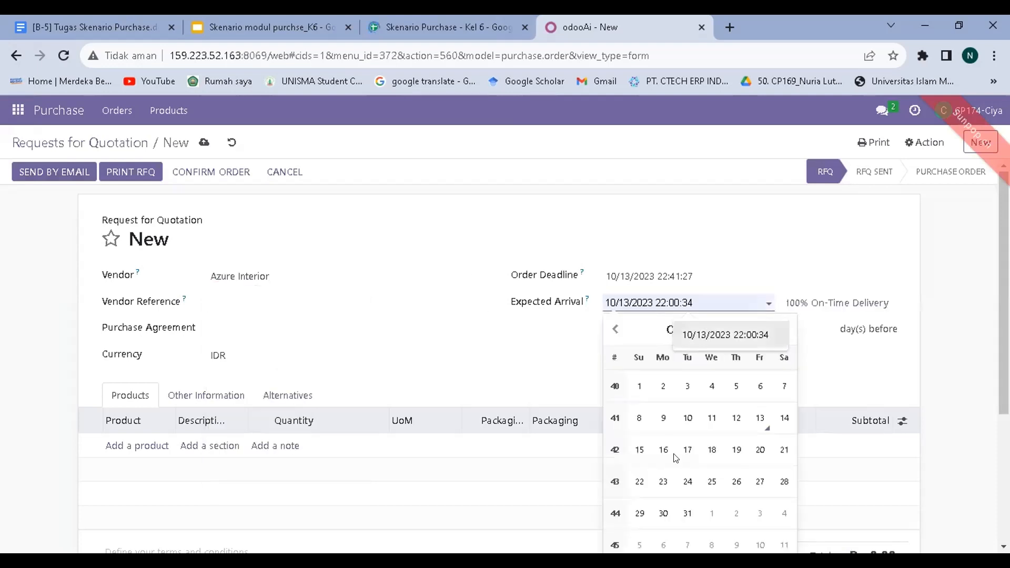
click(709, 452)
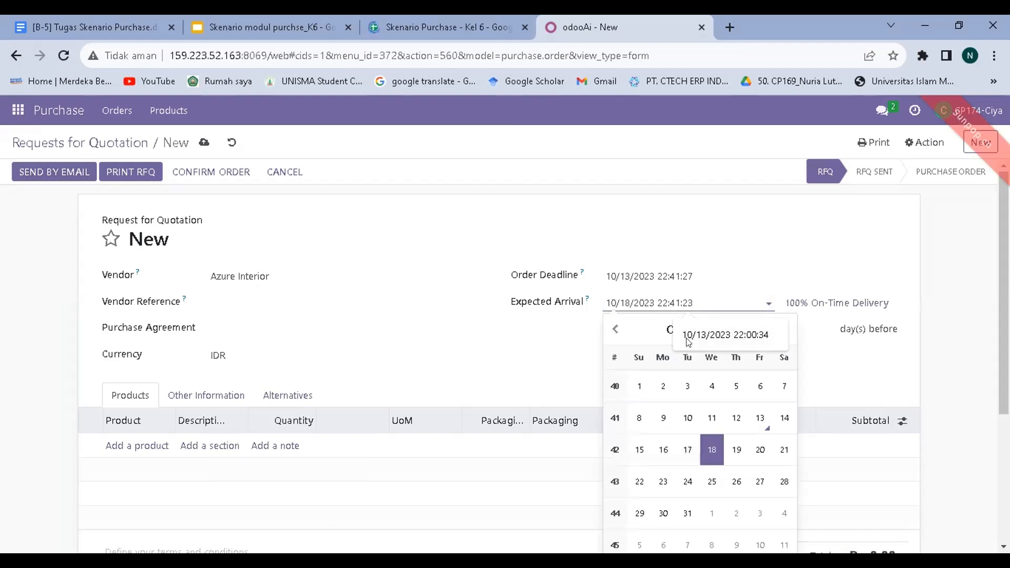
click(540, 343)
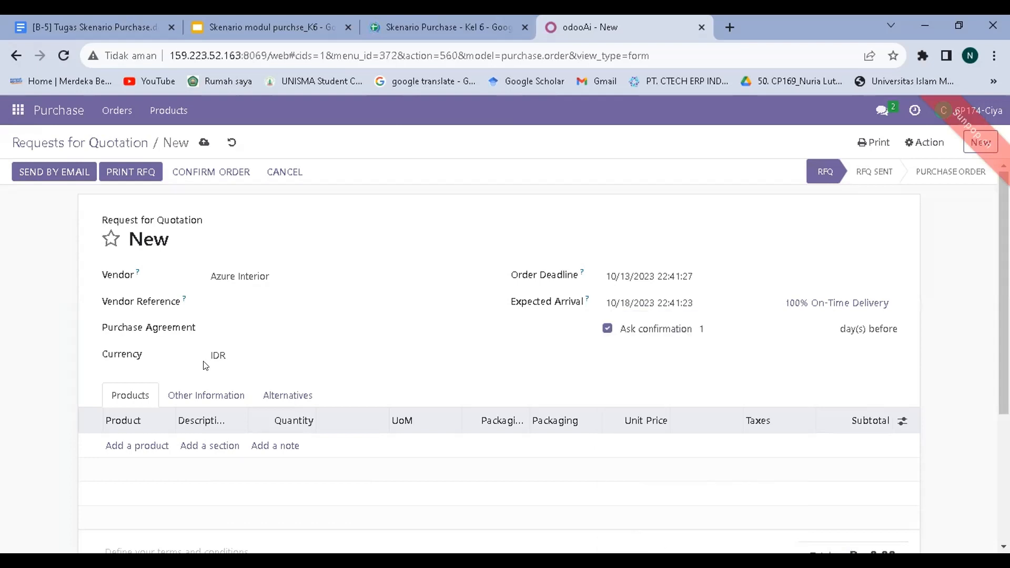
Add the product [FURN_0269] Individual Workplace as an order line of the request for quotation.
click(134, 449)
click(444, 20)
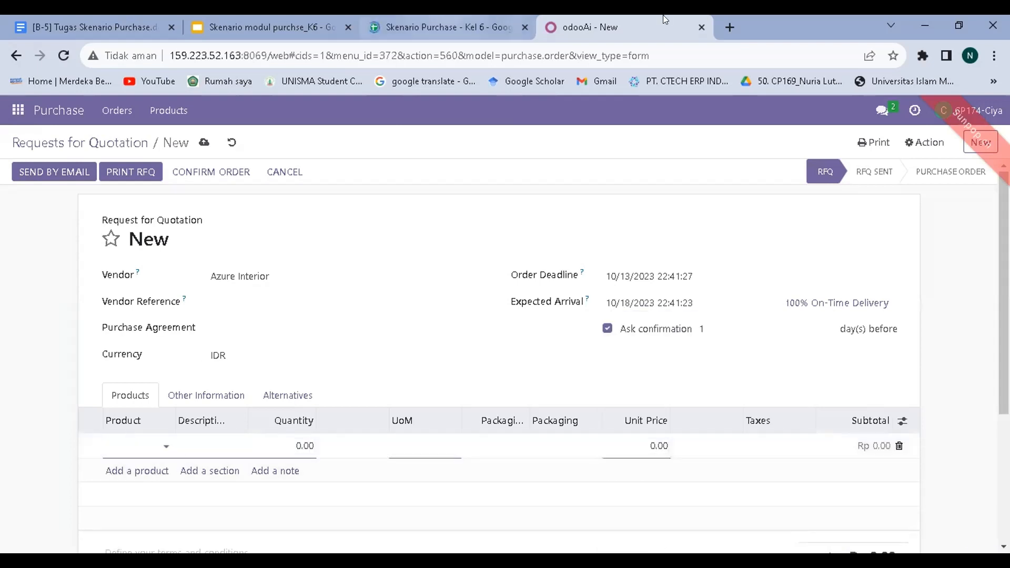
click(633, 20)
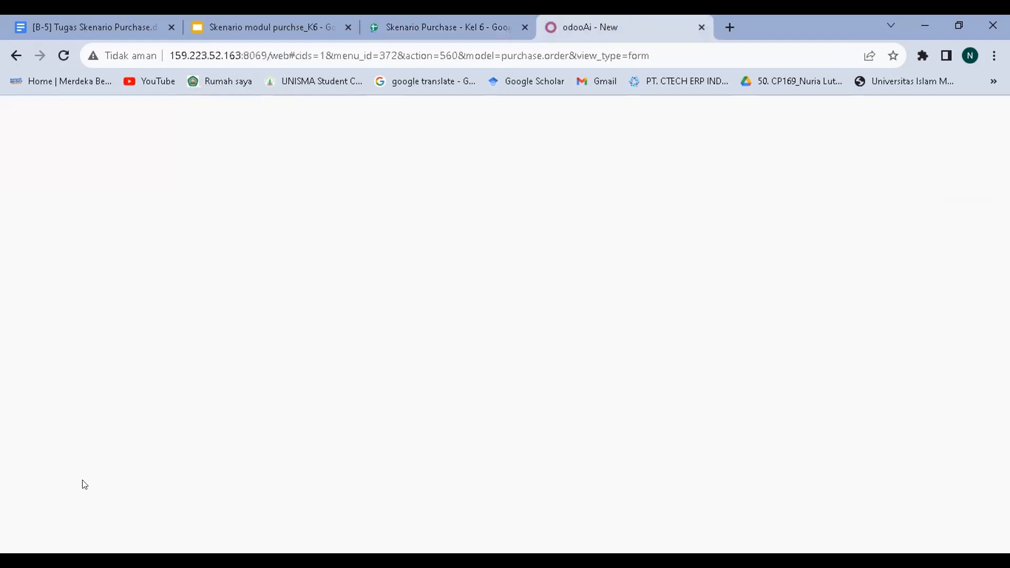
click(111, 459)
text(wo)
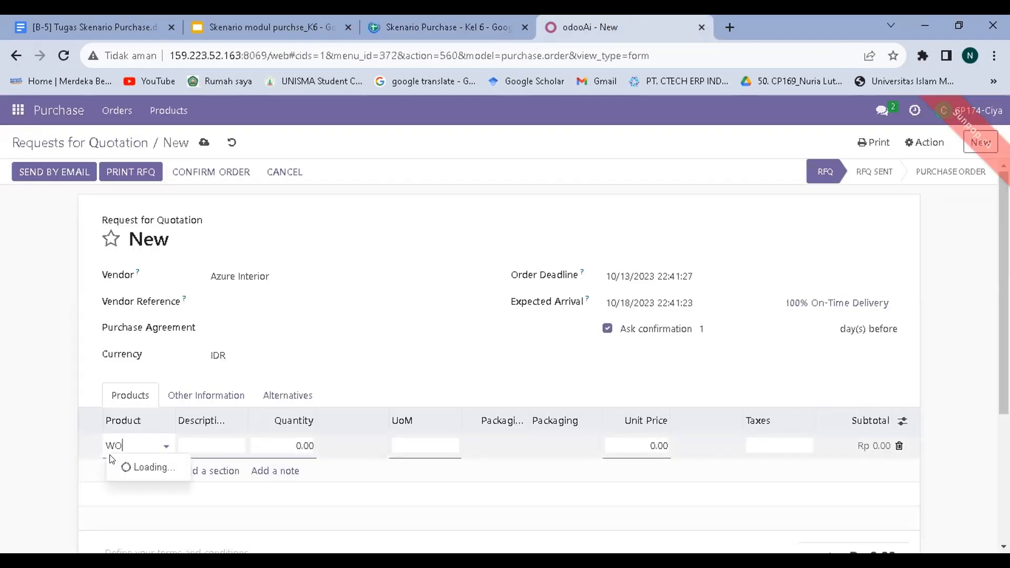
text(RK)
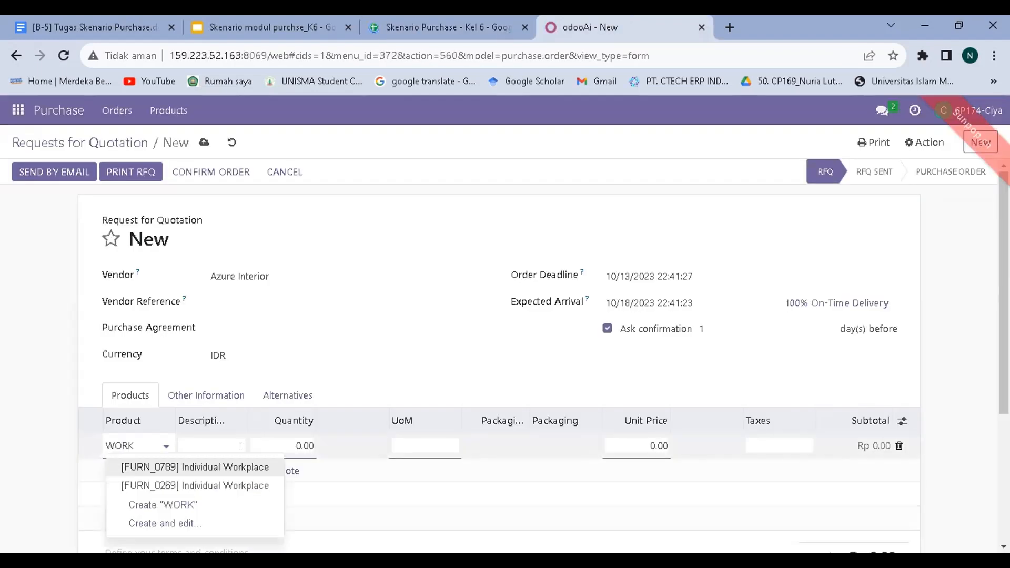
click(183, 485)
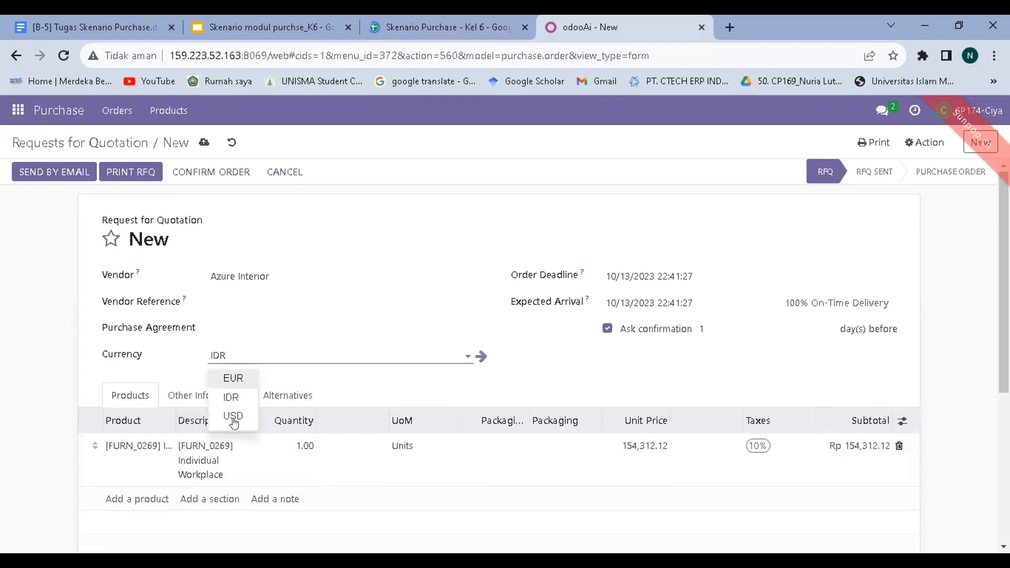
Switch the request's currency to USD and set the Individual Workplace quantity to 100.
click(233, 418)
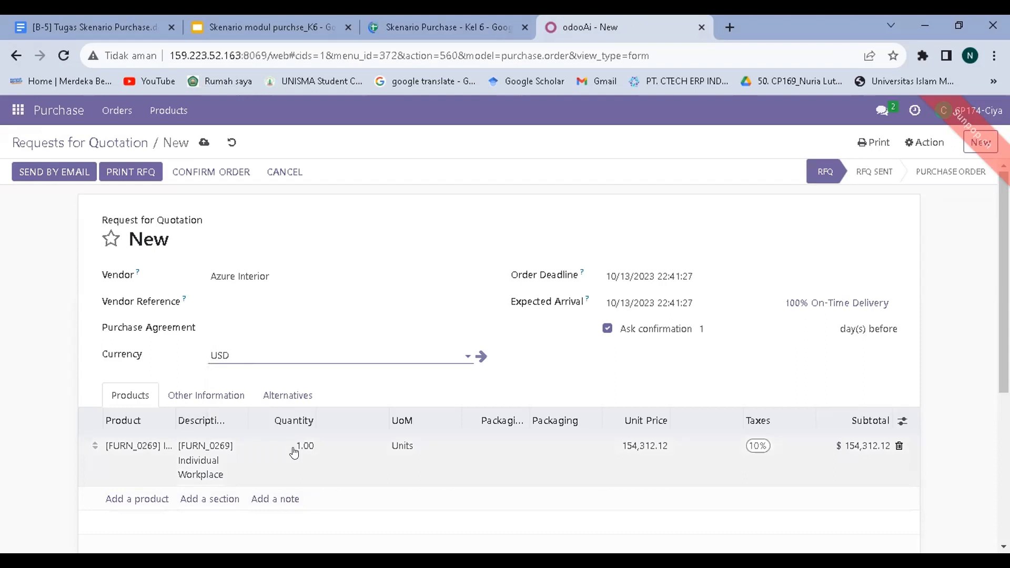
click(294, 448)
click(294, 446)
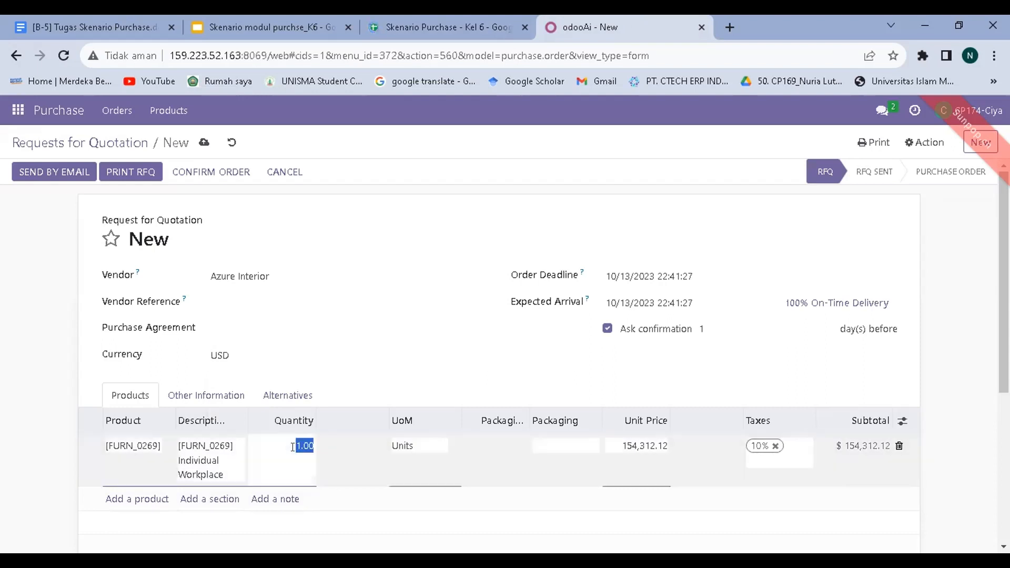
text(100)
click(142, 446)
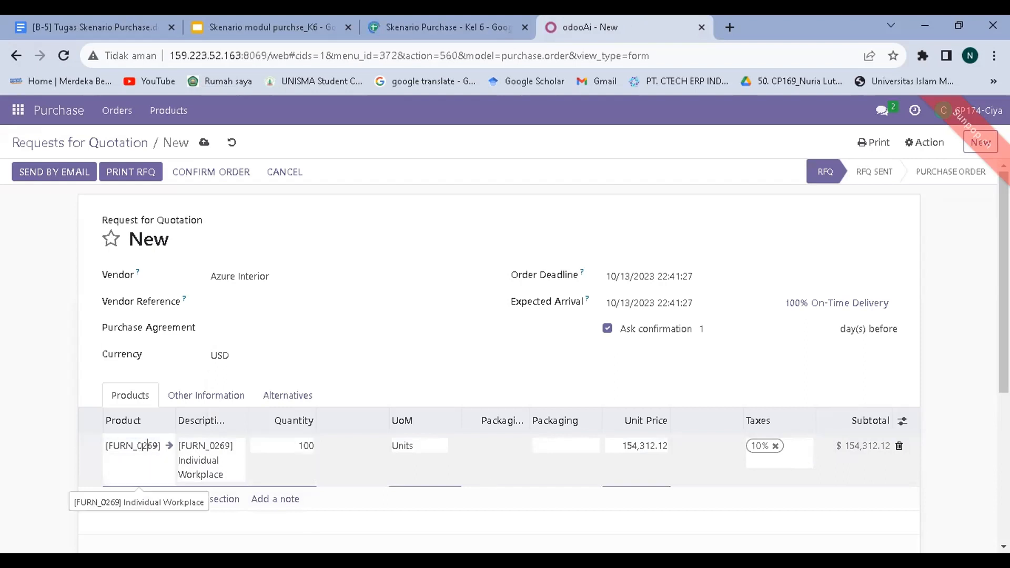
click(812, 351)
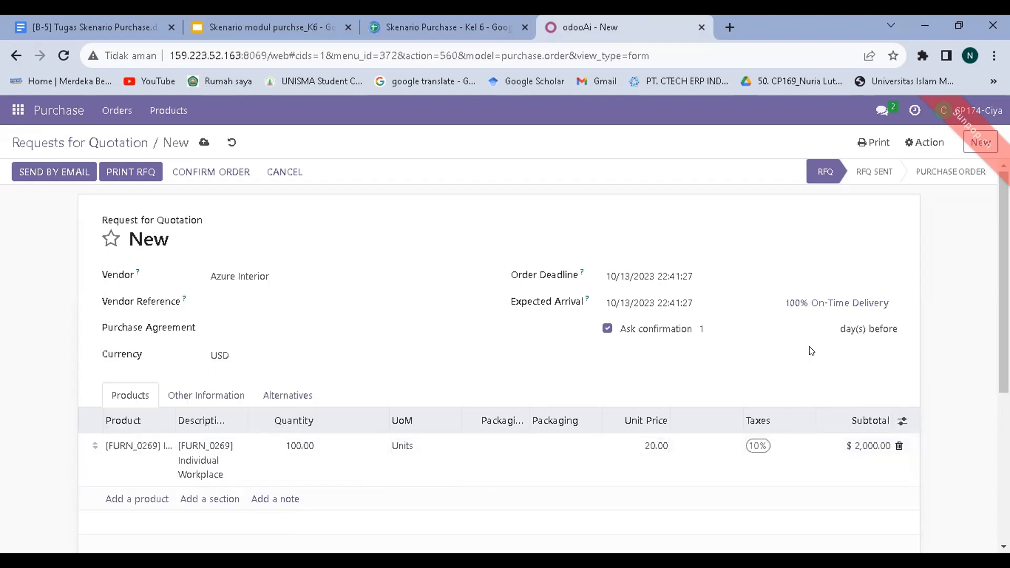
Check the order line and totals, and e-mail the request for quotation to Azure Interior using the prefilled message.
scroll(812, 351, down, 5)
scroll(736, 369, up, 2)
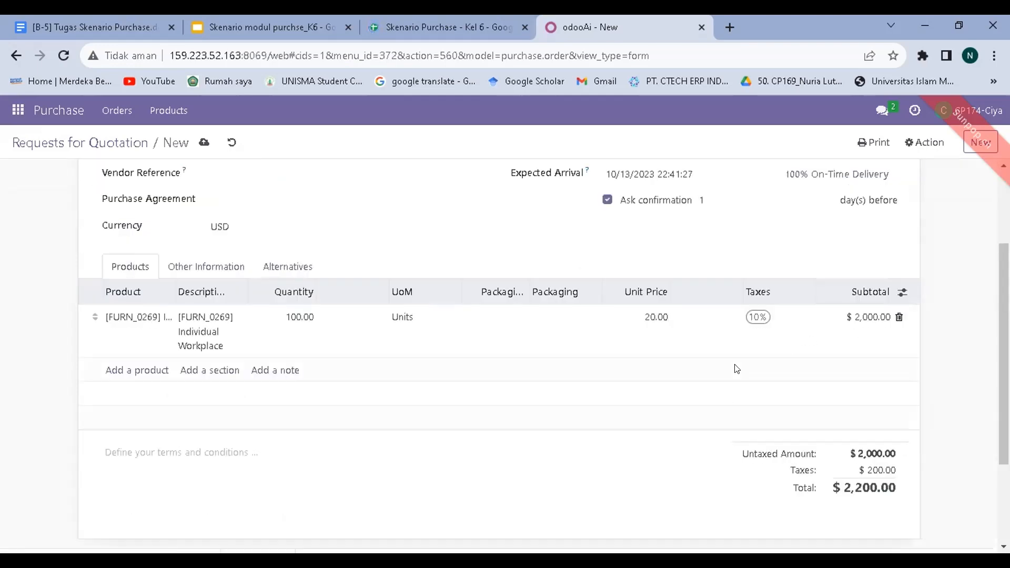
scroll(737, 369, up, 2)
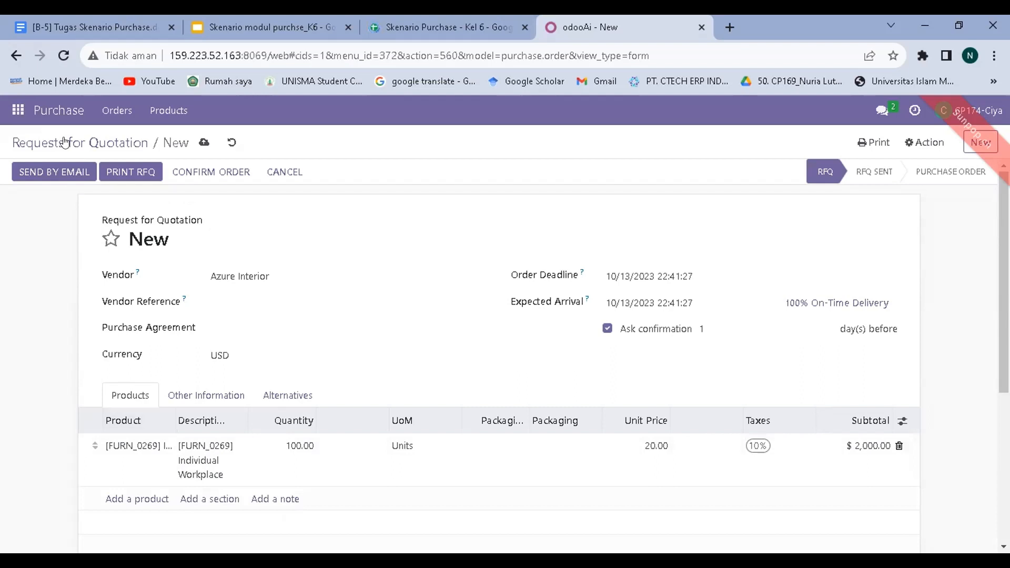
click(42, 173)
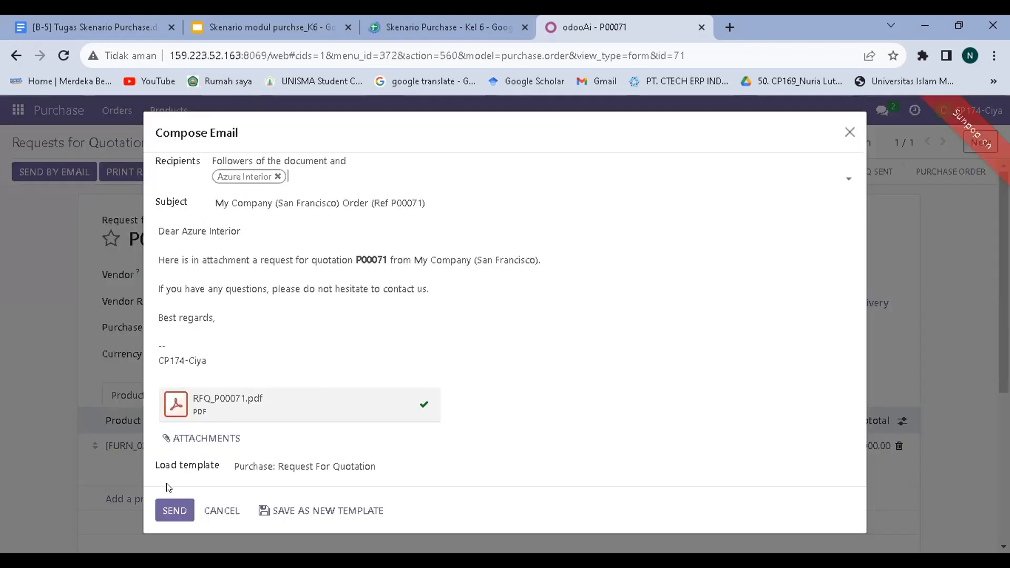
click(172, 508)
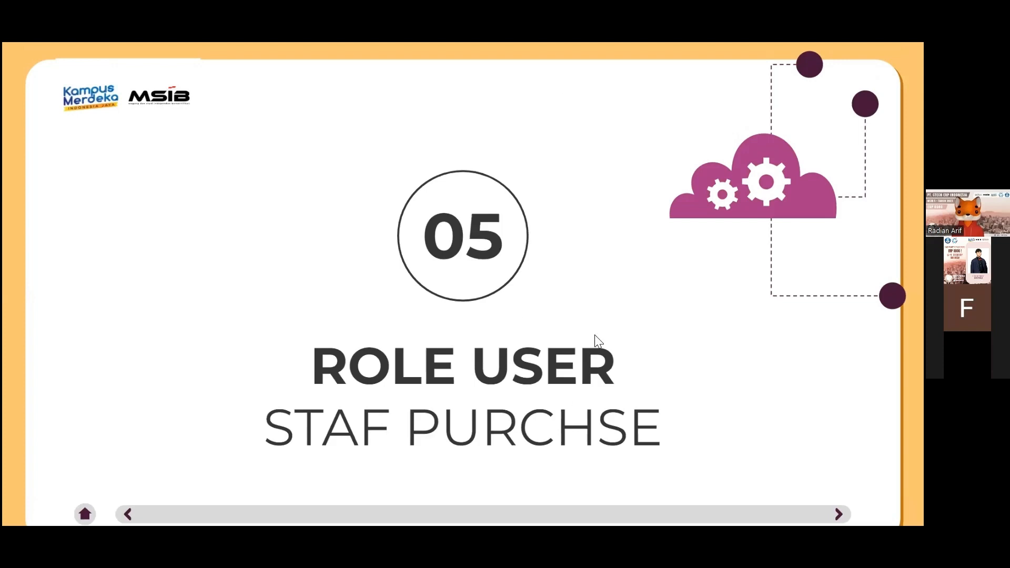
key(Right)
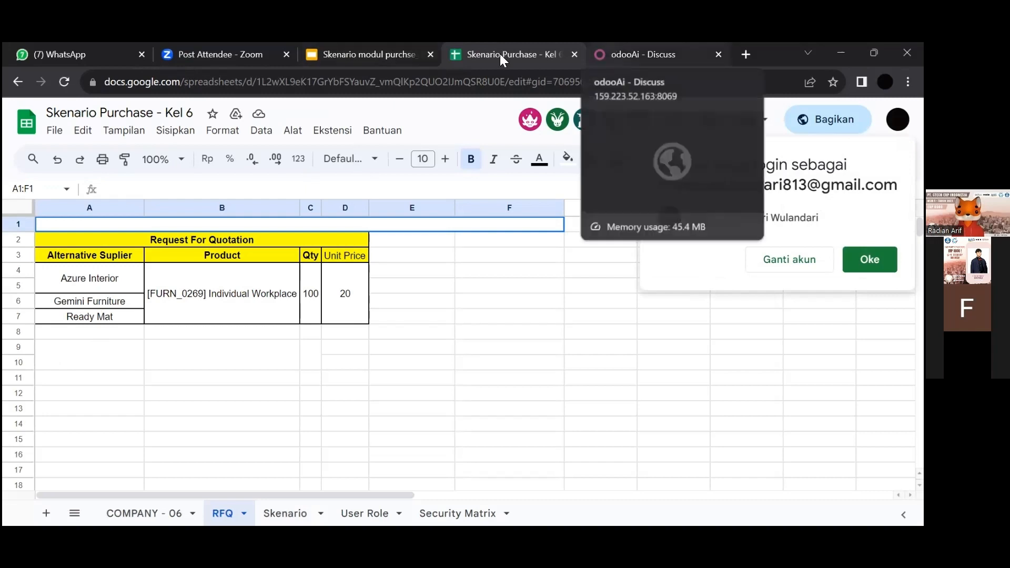
Return to Odoo, go to the Purchase app and open the Azure Interior request marked RFQ Sent.
click(620, 52)
click(19, 112)
click(51, 214)
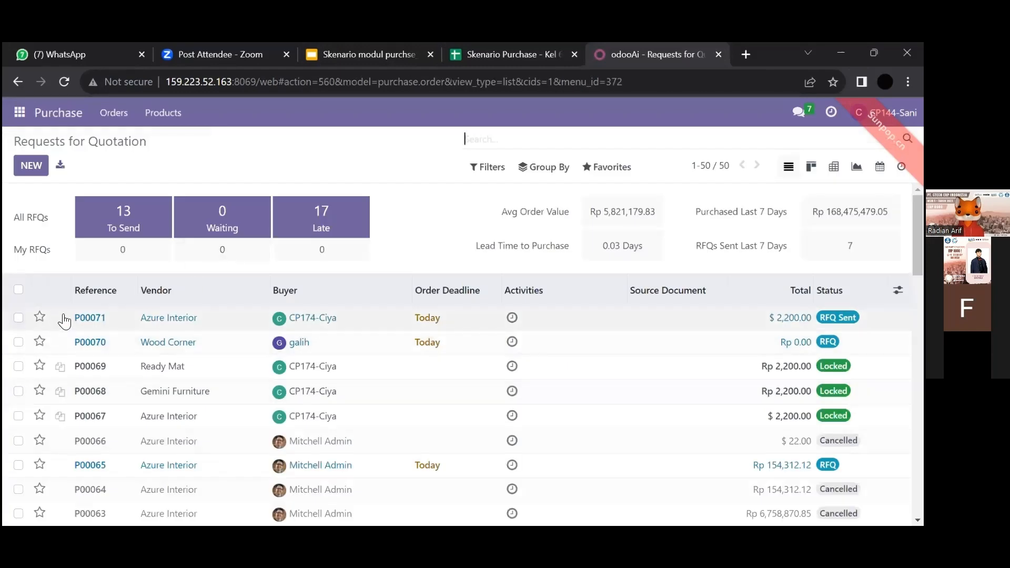
click(243, 320)
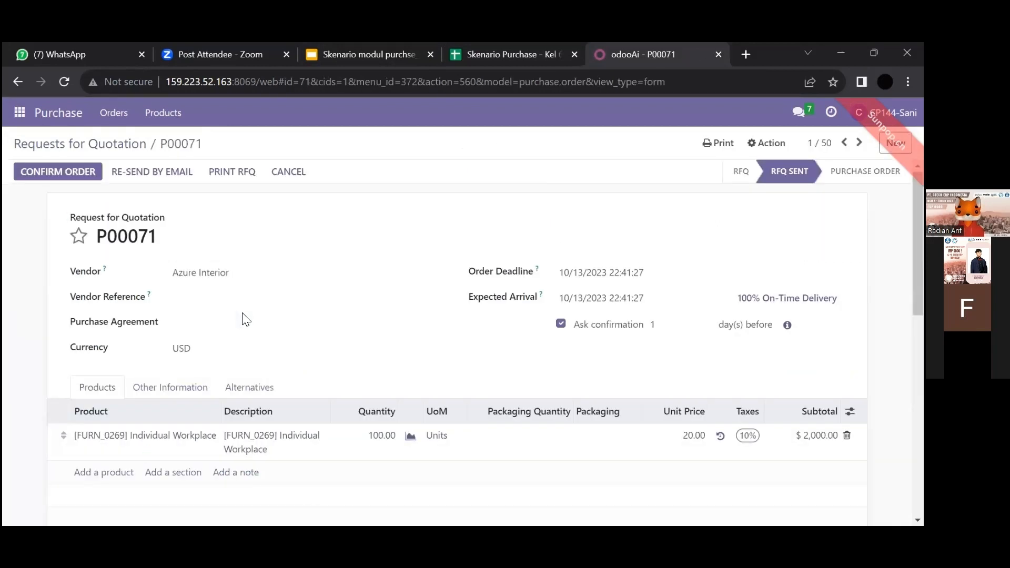
Create an alternative request for quotation from the Azure Interior one for vendor Gemini Furniture, with the products copied.
click(267, 389)
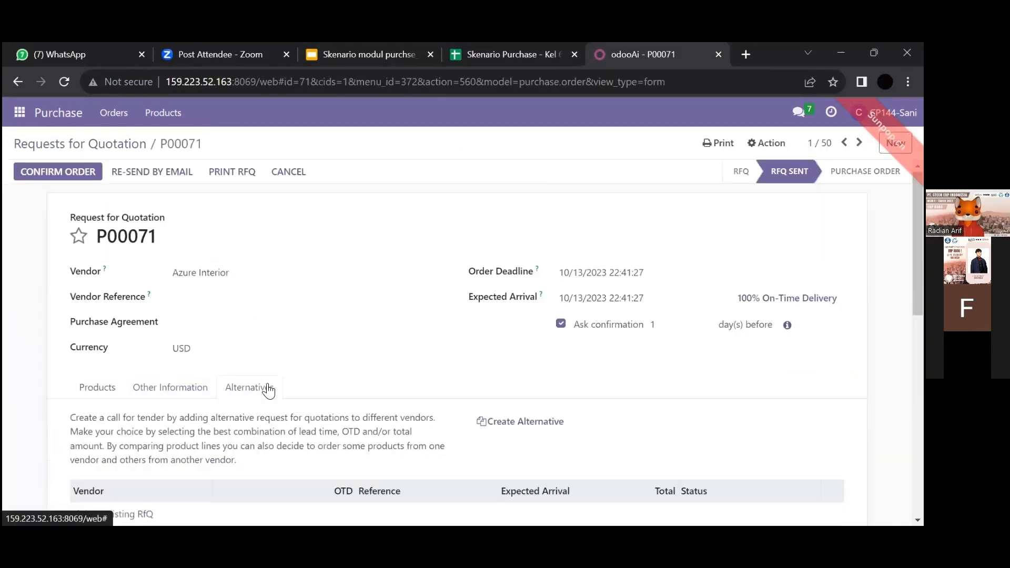
click(538, 423)
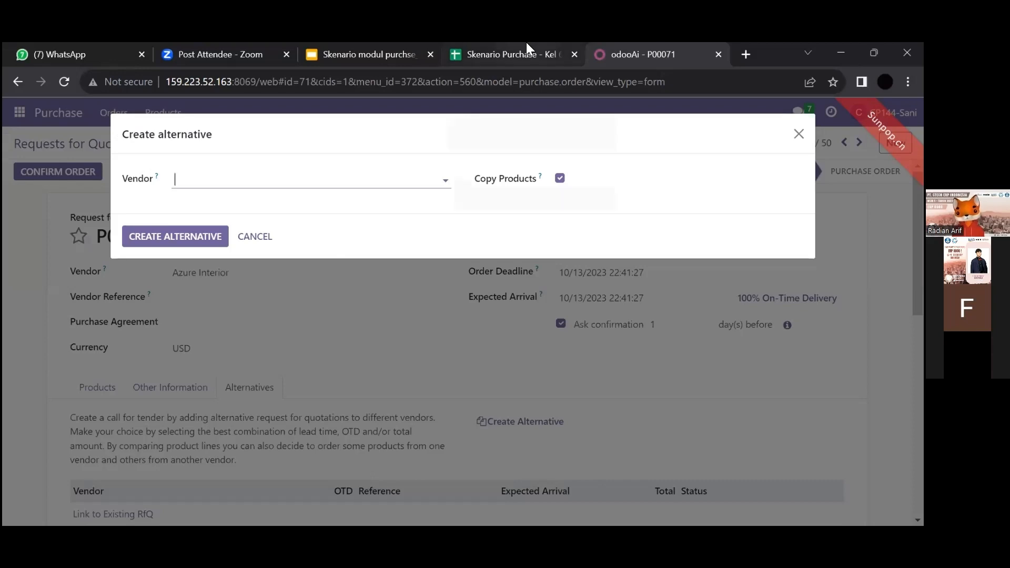
click(176, 177)
text(gemini)
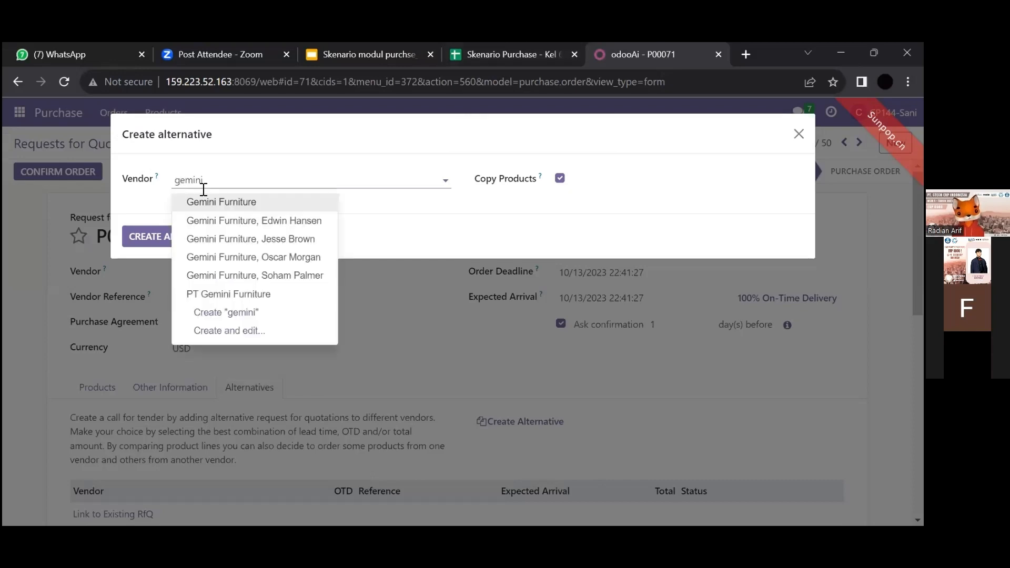
click(232, 202)
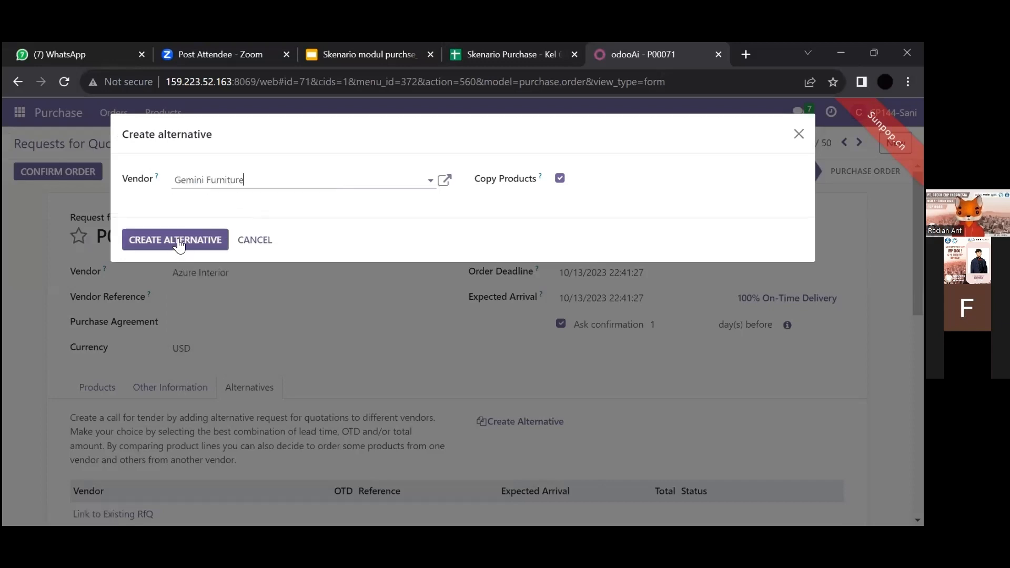
click(178, 240)
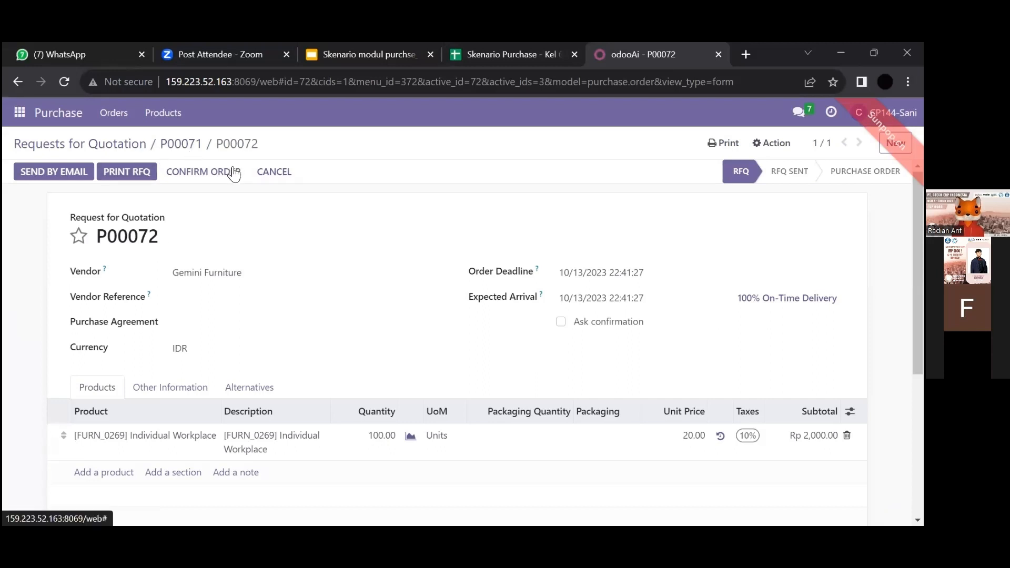
Go back to the original Azure Interior request and create another alternative for vendor Ready Mat, with the products copied.
click(187, 142)
scroll(478, 467, down, 1)
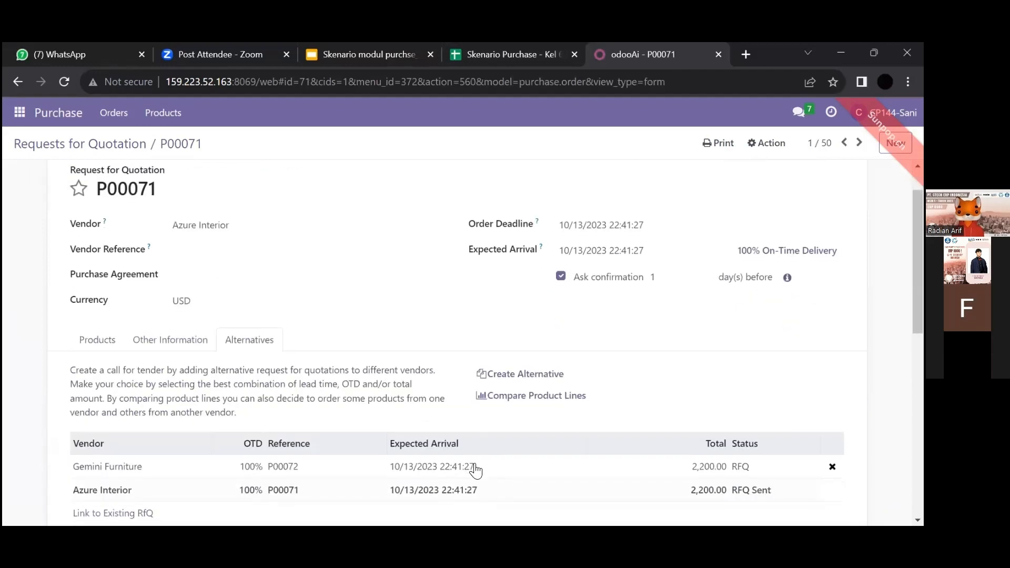
click(540, 374)
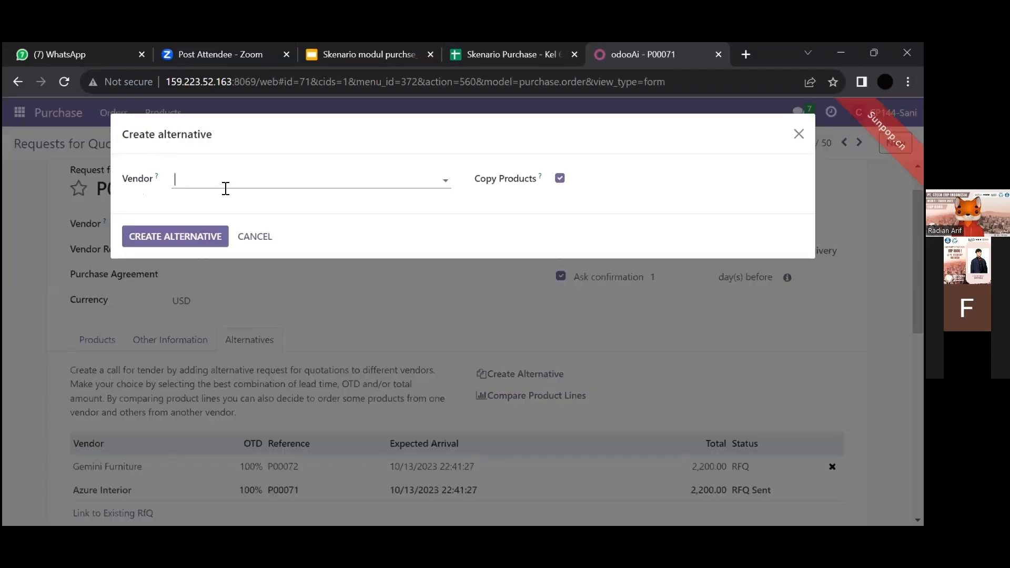
text(ready)
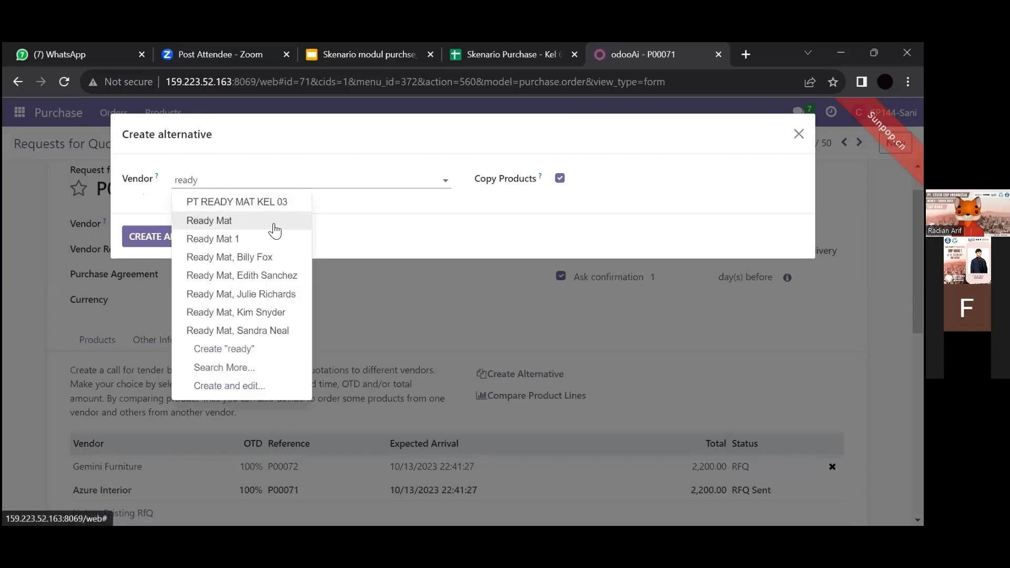
click(271, 225)
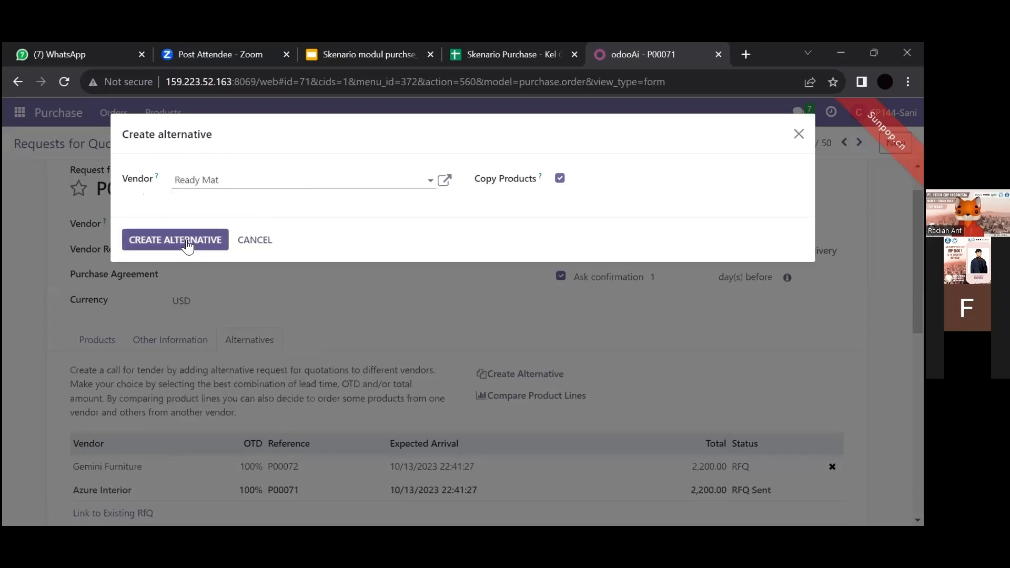
click(187, 240)
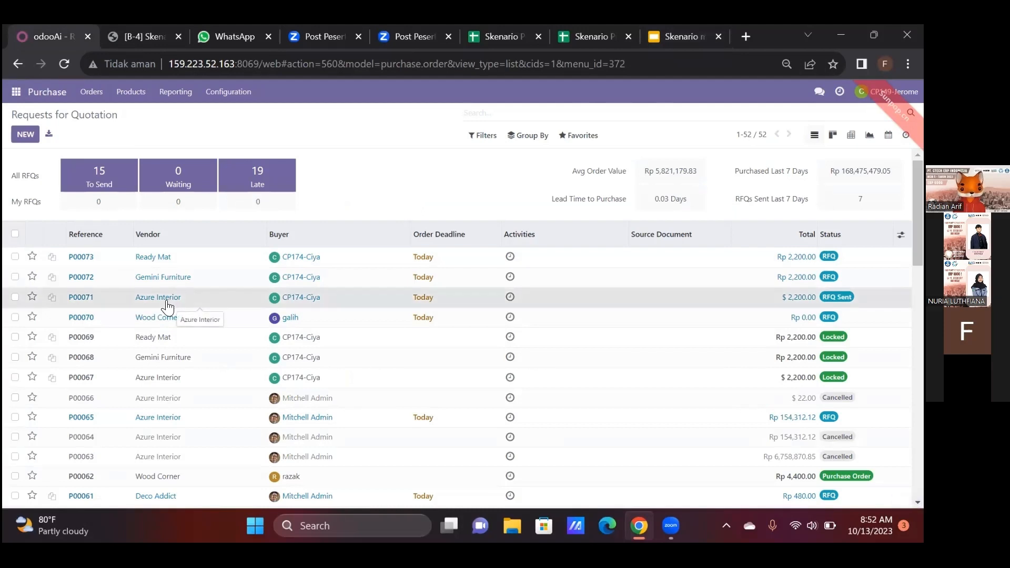
Open the Azure Interior request marked RFQ Sent and confirm its order, keeping the open alternatives.
click(166, 303)
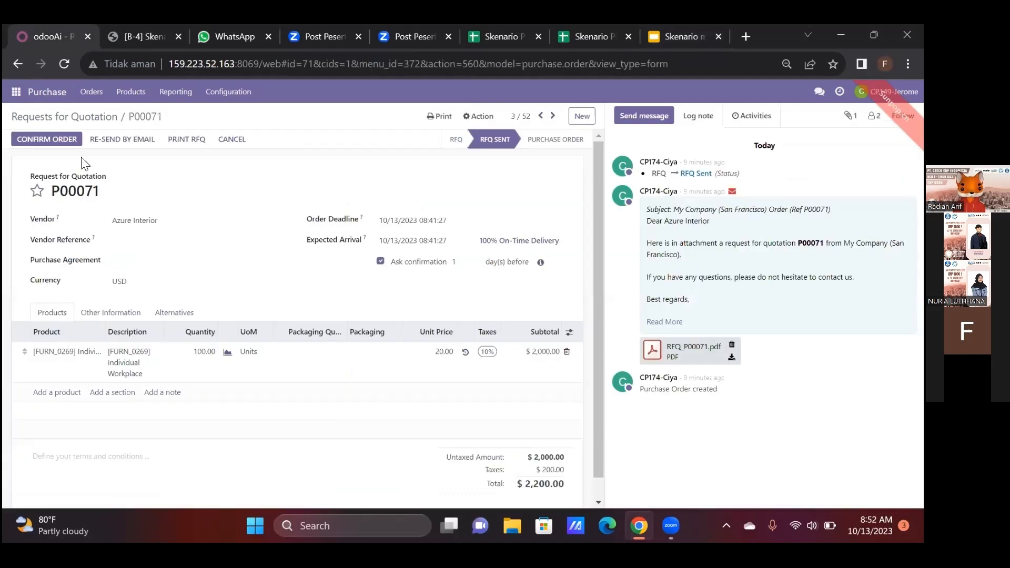
click(53, 142)
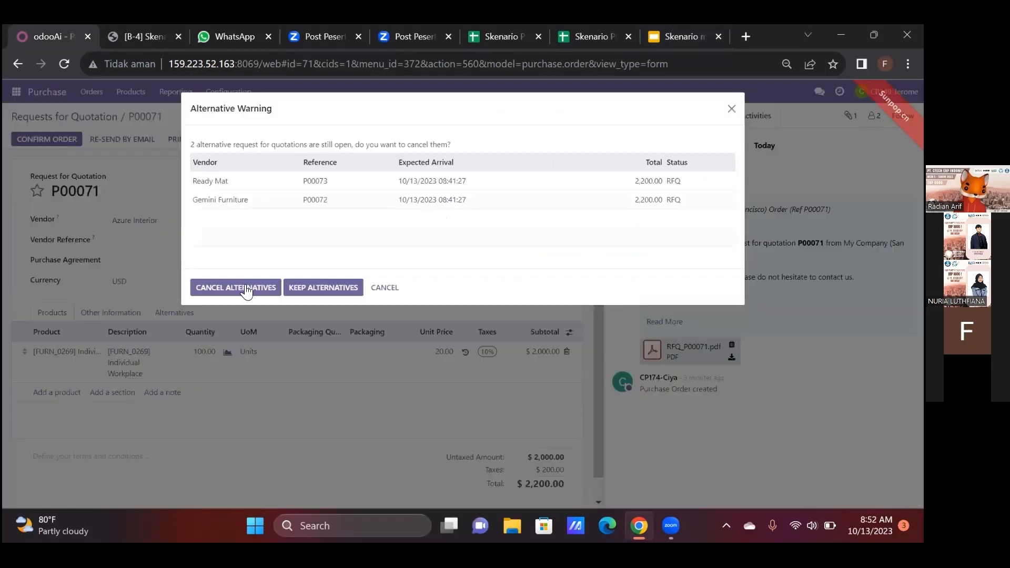
click(315, 289)
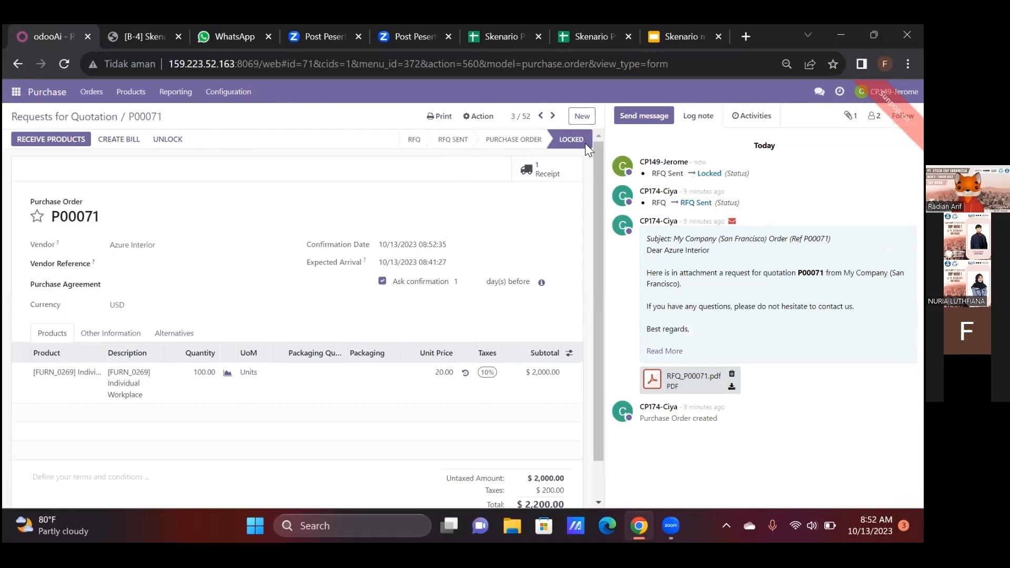
Return to the requests for quotation, open the Gemini Furniture request still in RFQ status and confirm its order, keeping the open alternative.
click(30, 124)
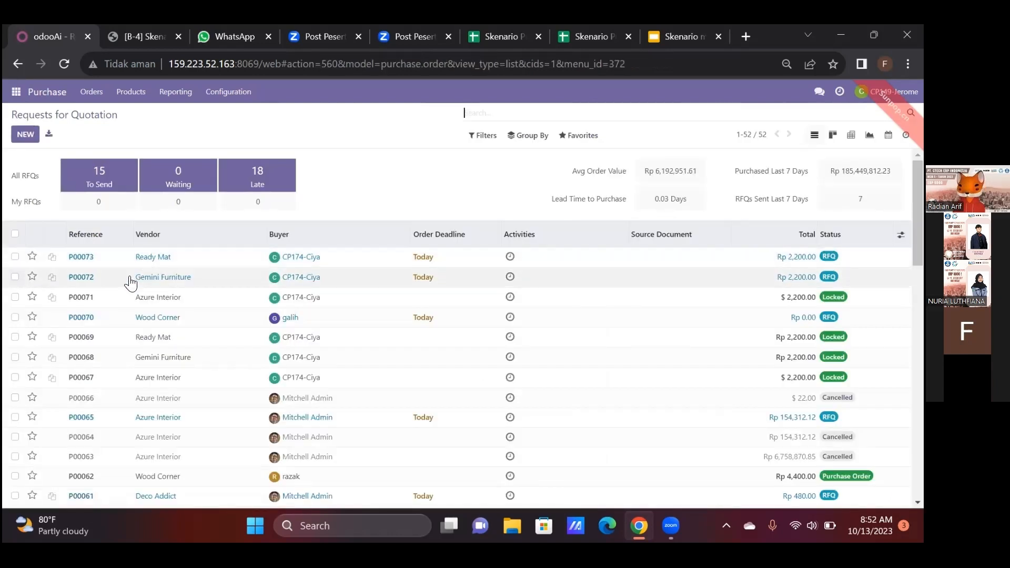
click(131, 284)
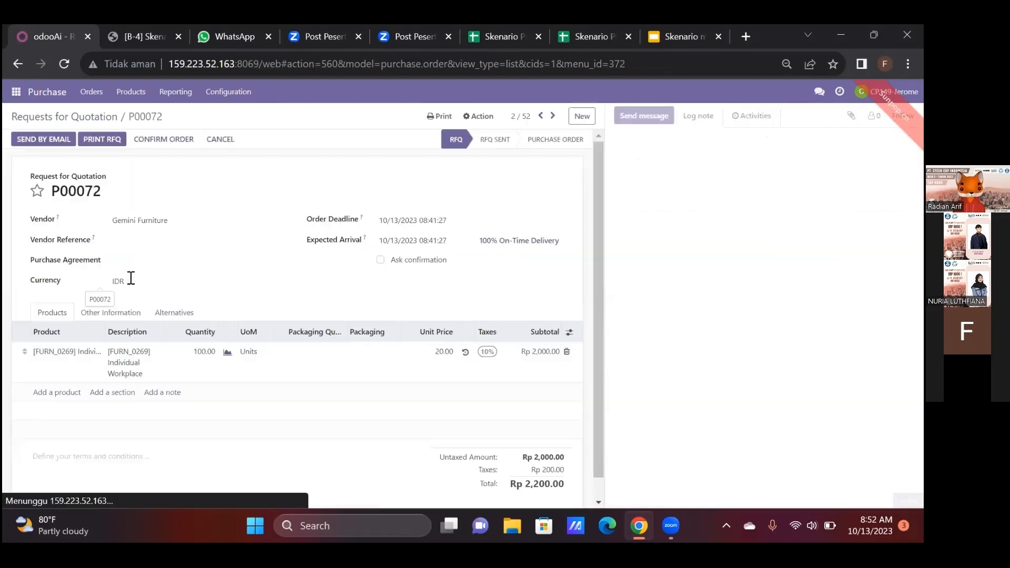
click(162, 140)
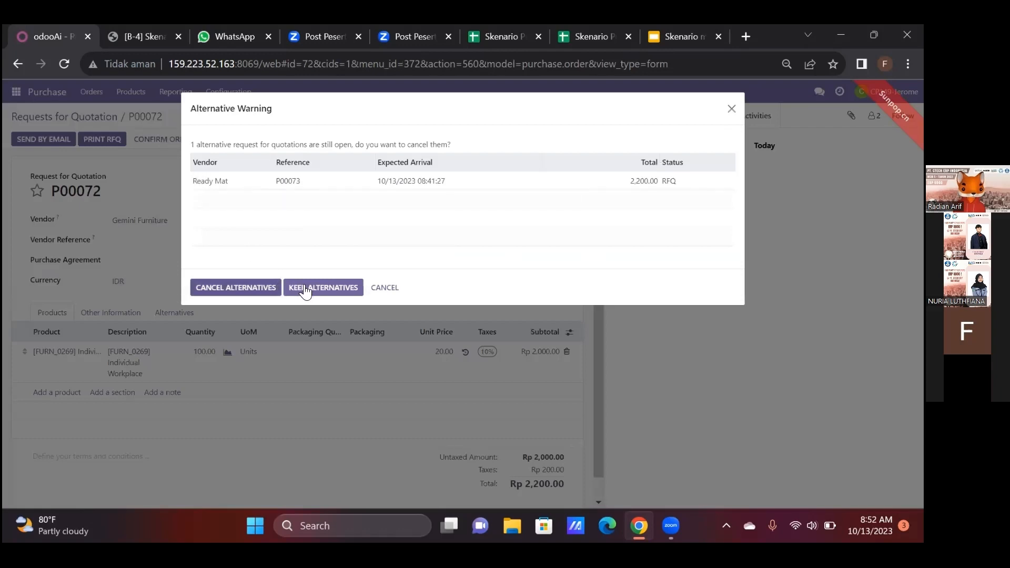
click(305, 289)
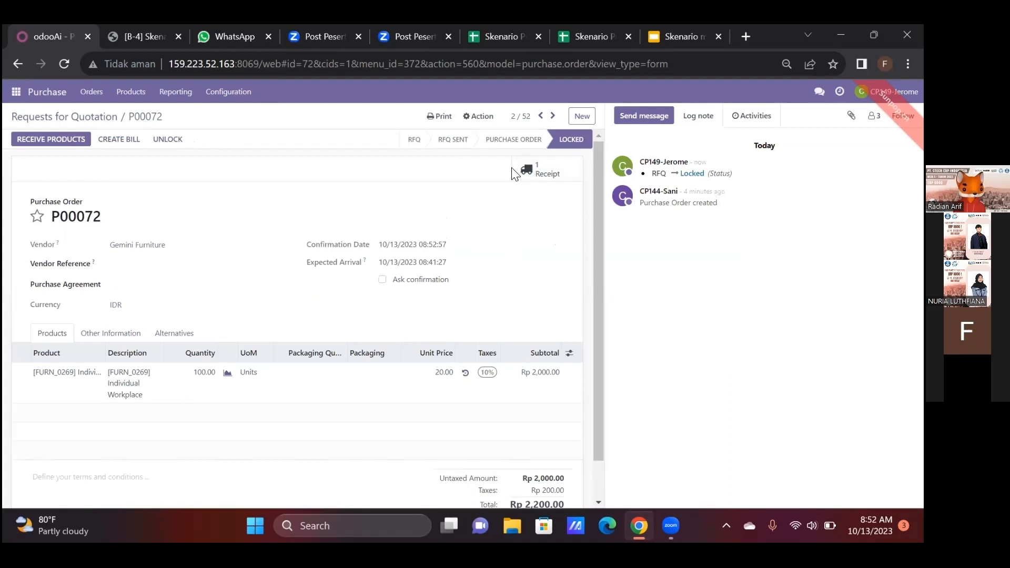
Go back to the request list, open the Ready Mat request still in RFQ status and confirm its order.
click(84, 121)
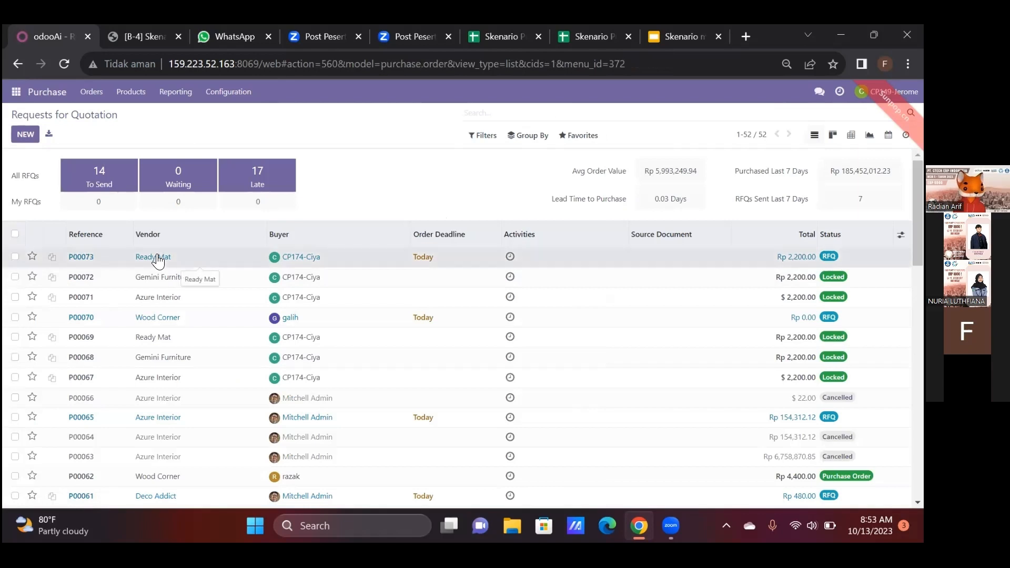
click(158, 258)
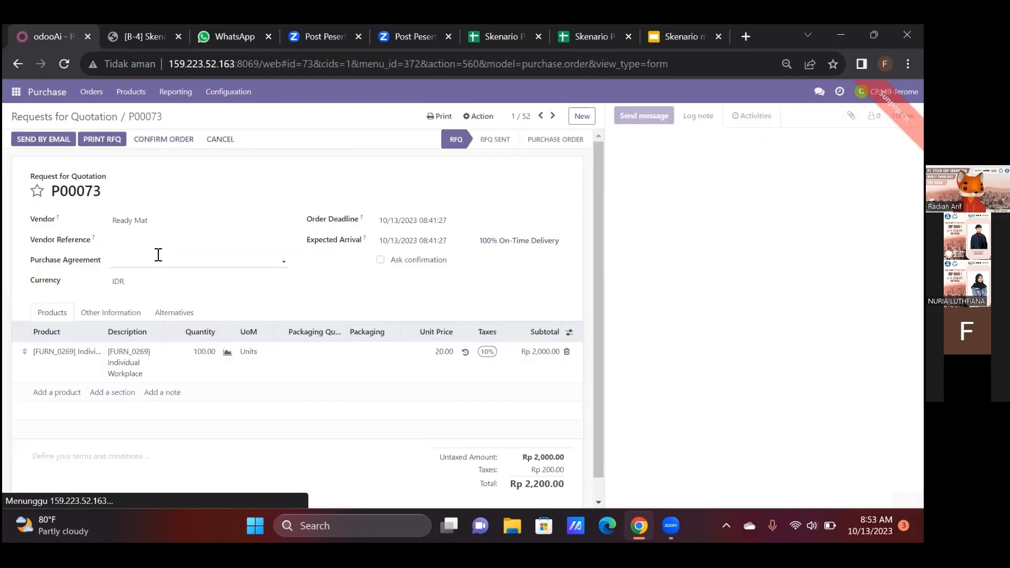
click(157, 138)
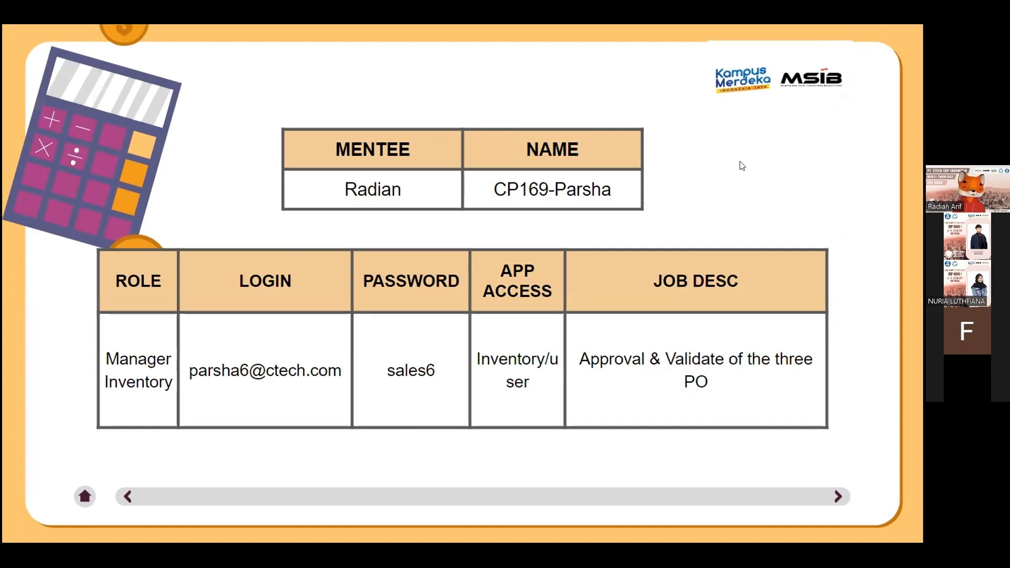
Leave the slide presentation and open the Purchase app in Odoo under the inventory manager's account.
key(Escape)
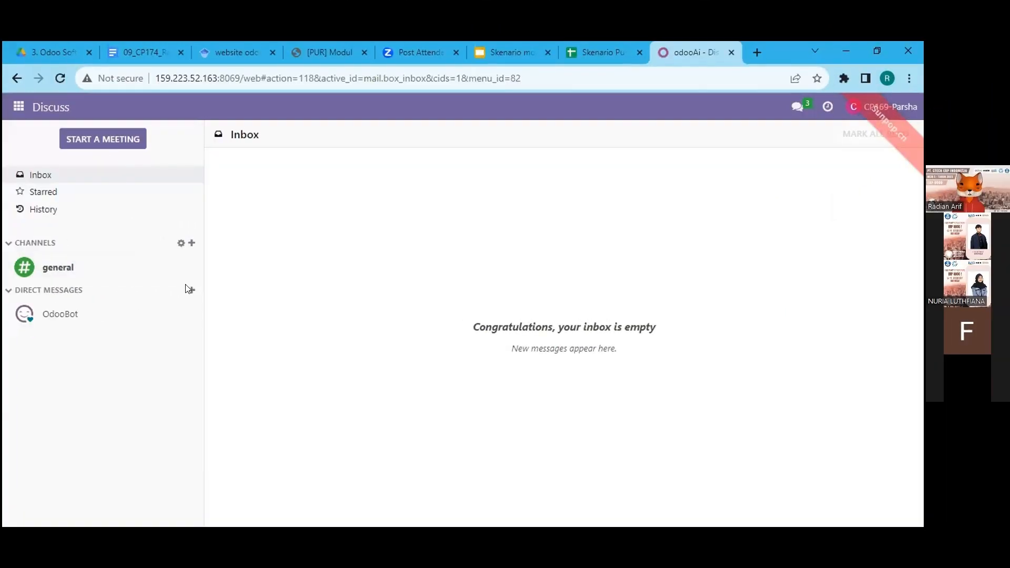
click(17, 108)
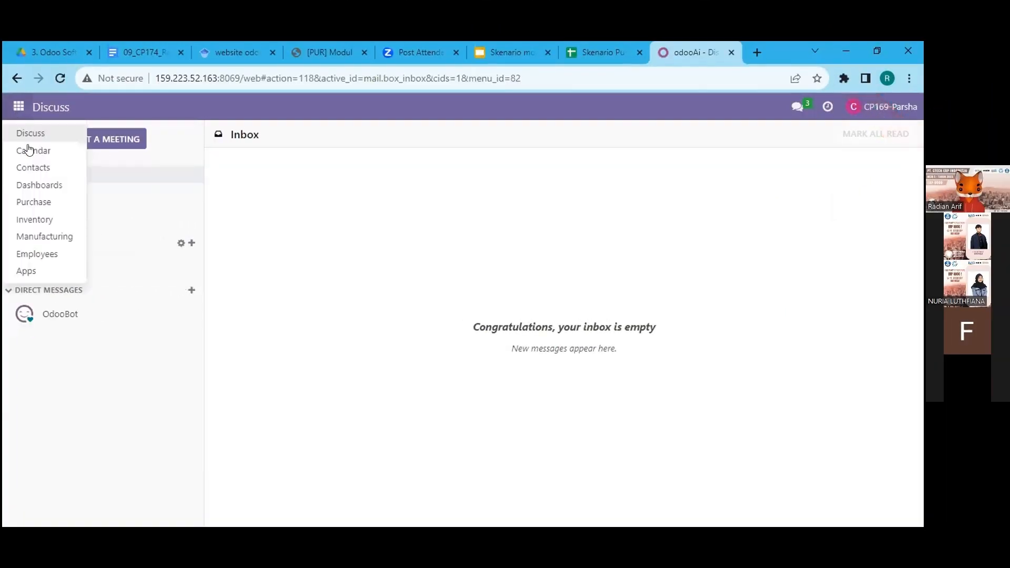
click(53, 203)
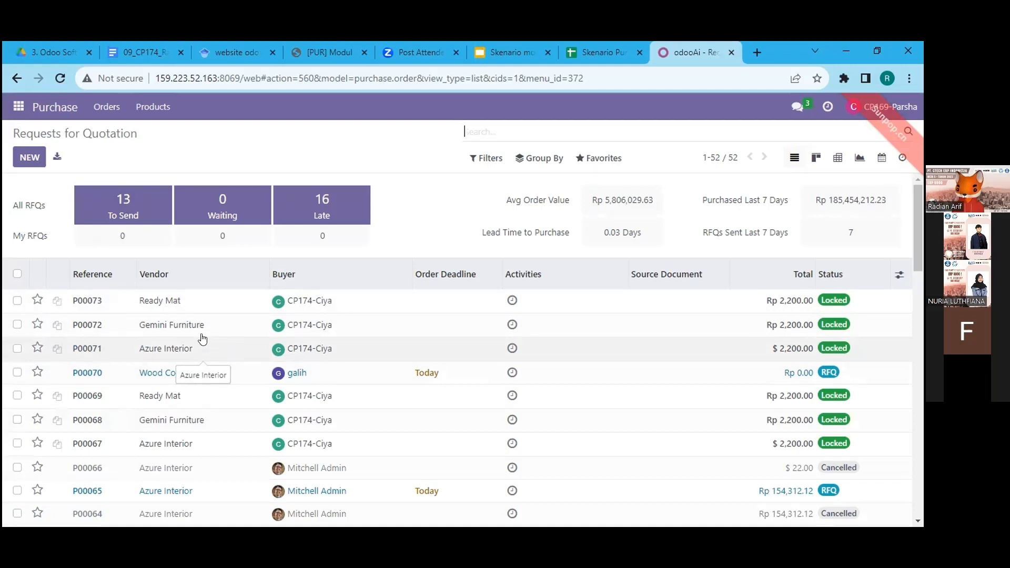
Open the newest Ready Mat purchase order, receive its products with a done quantity of 100 for Individual Workplace, and validate the receipt.
click(162, 308)
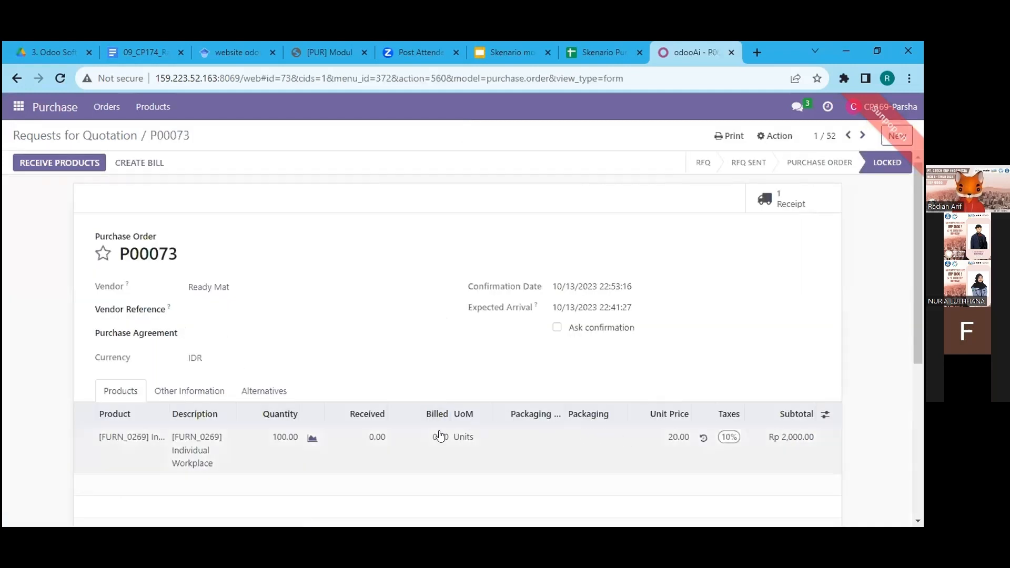
click(223, 398)
click(136, 388)
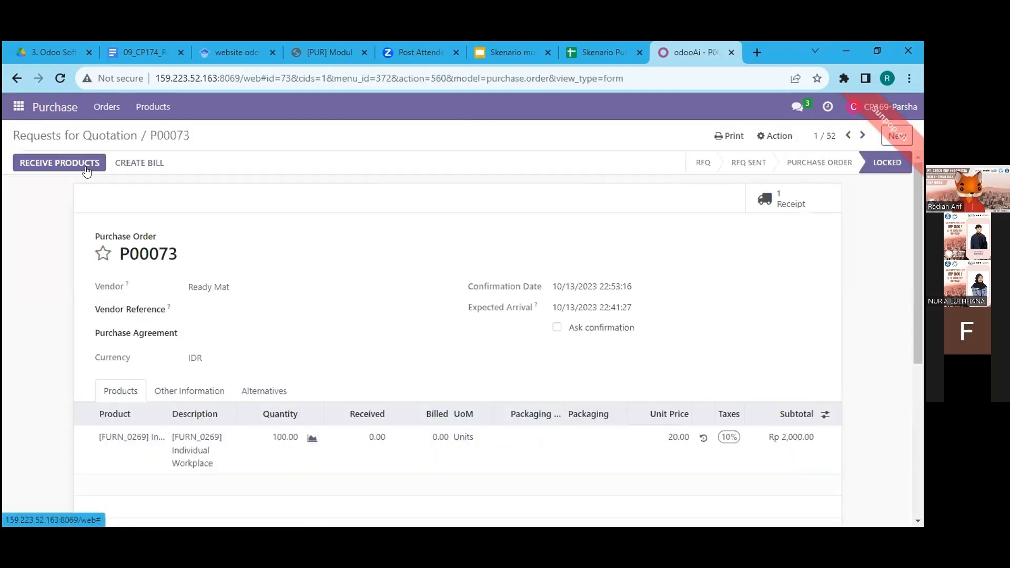
click(85, 167)
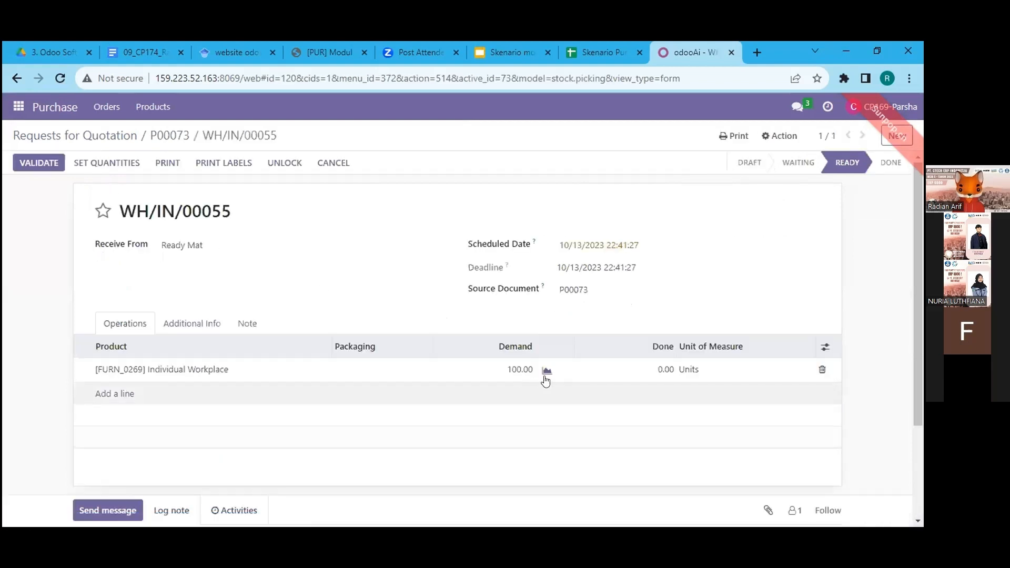
click(661, 368)
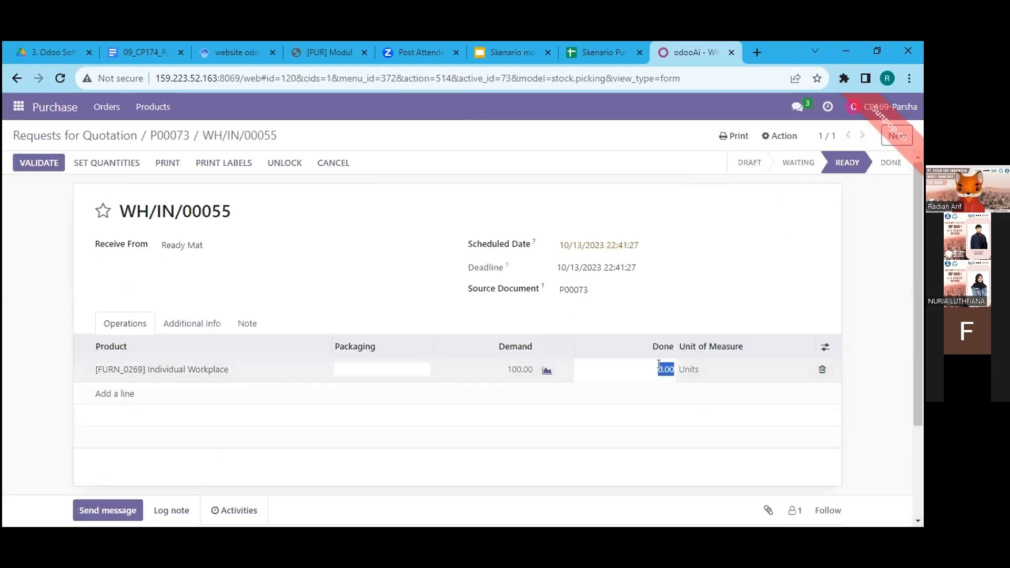
text(100)
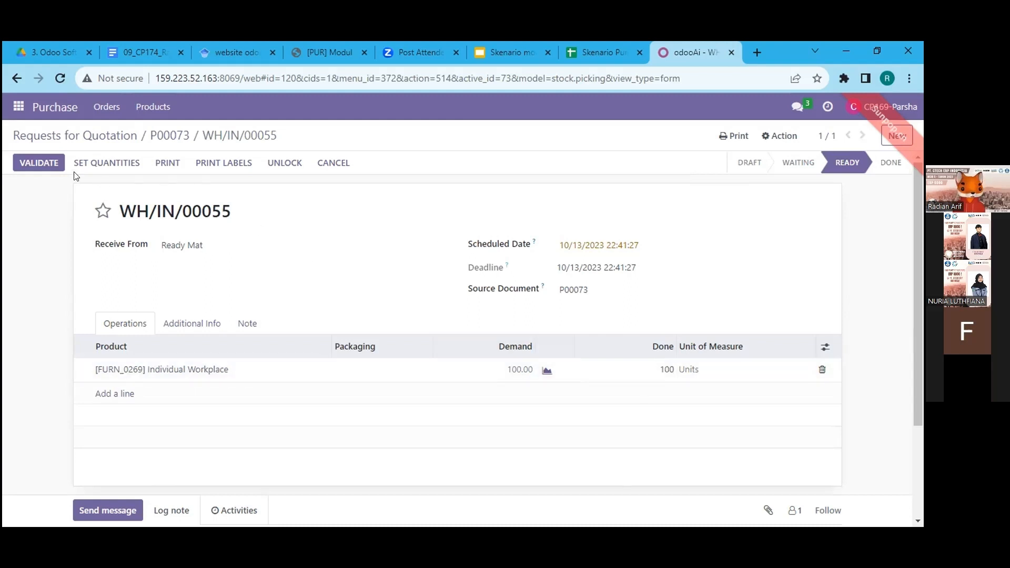
click(39, 163)
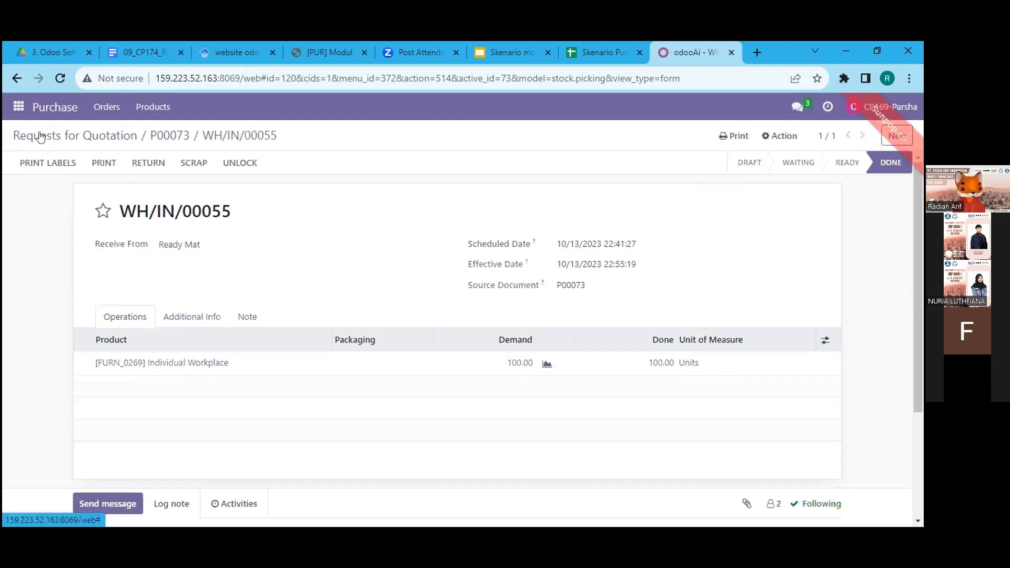
From the request list, open the newest Gemini Furniture order's receipt, set Individual Workplace's done quantity to 100 and validate it.
click(41, 137)
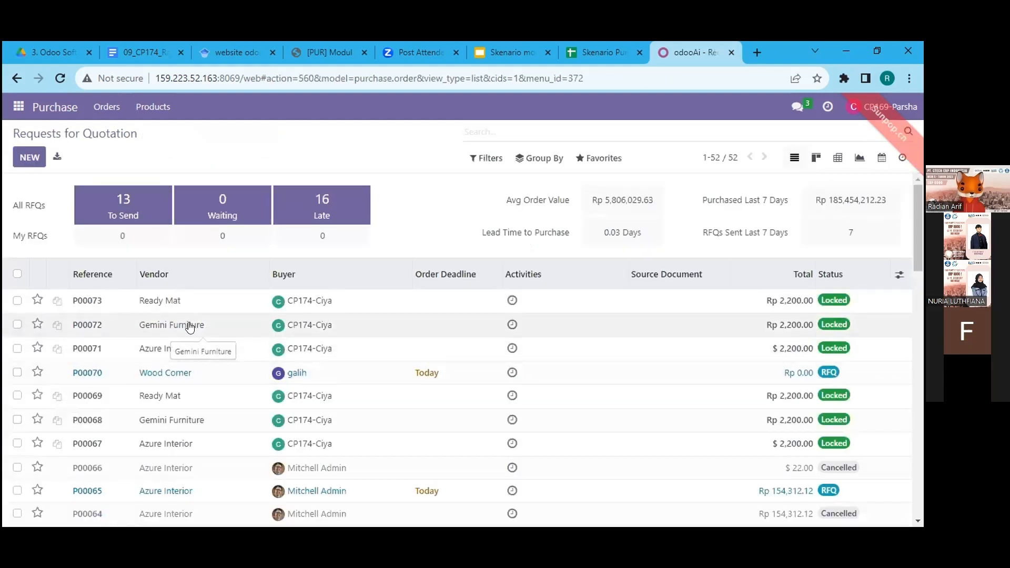
click(190, 327)
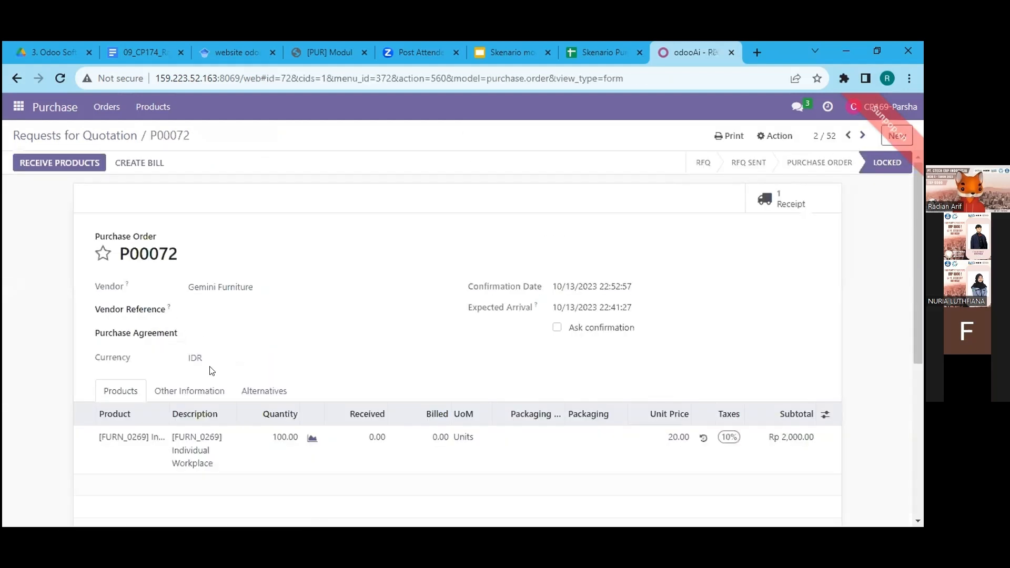
click(53, 164)
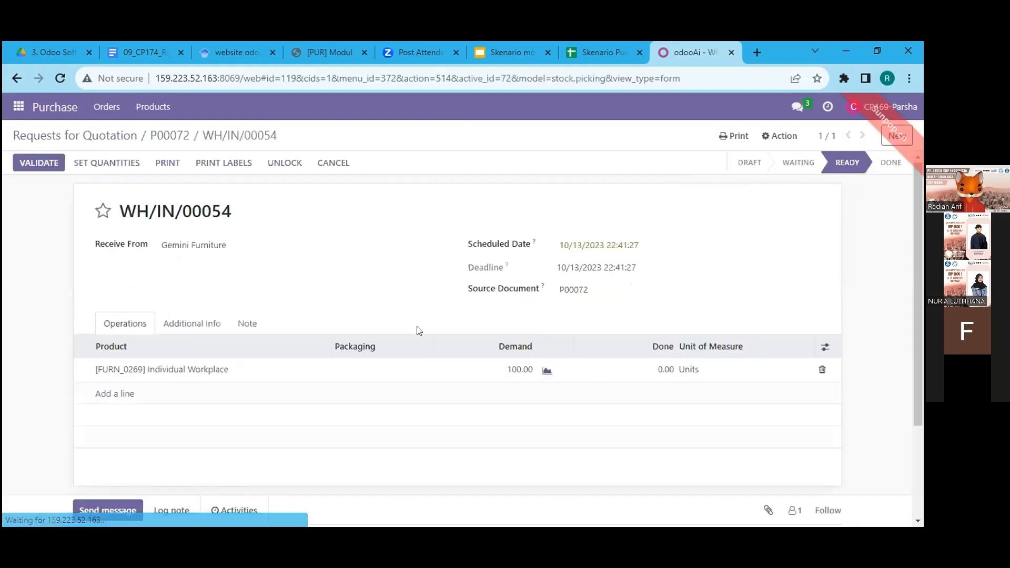
click(650, 365)
text(100)
click(39, 163)
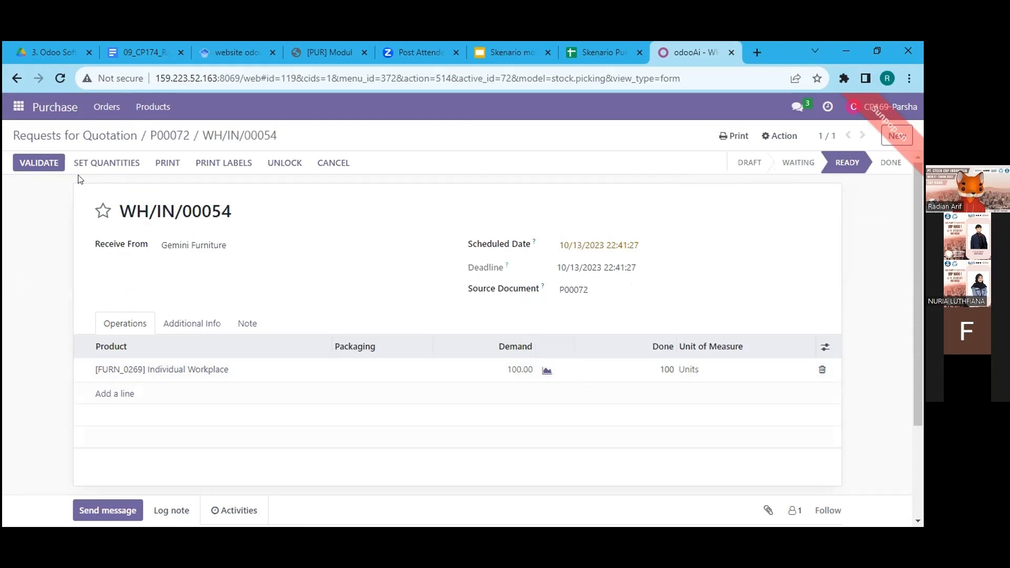
From the request list, open the newest Azure Interior order's receipt, set Individual Workplace's done quantity to 100 and validate it.
click(44, 136)
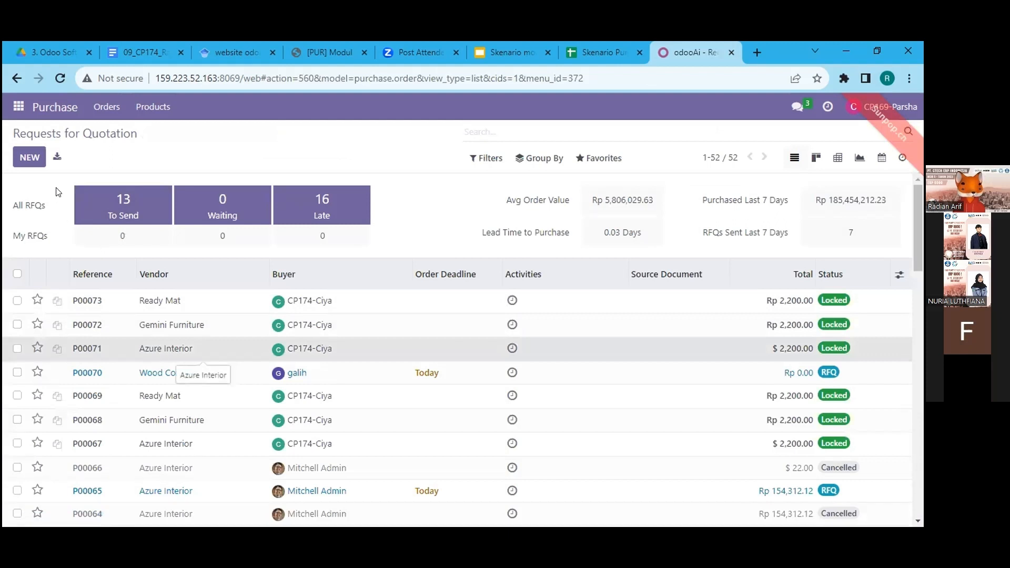
click(160, 349)
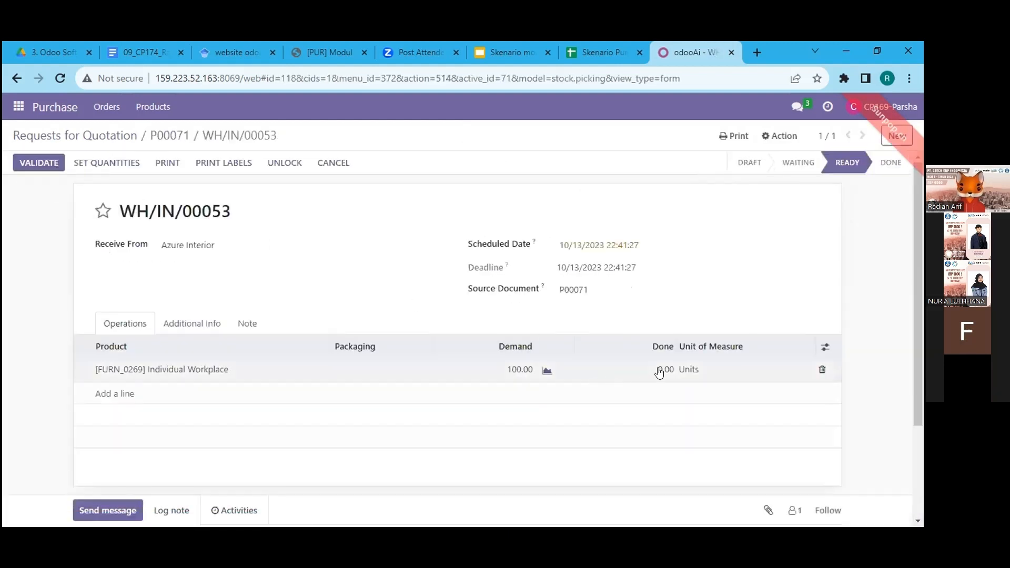
click(661, 369)
text(1)
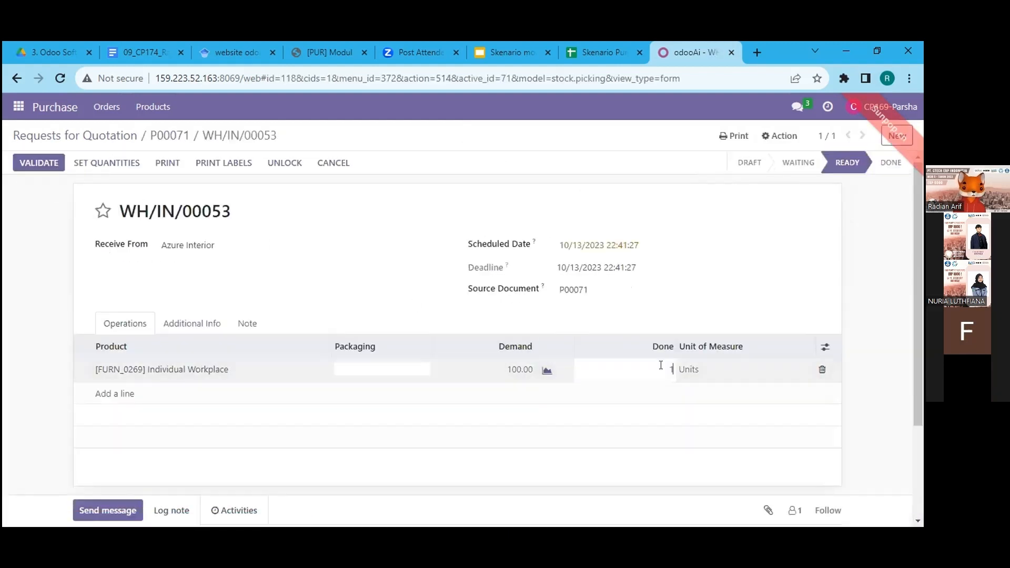
text(00)
click(27, 164)
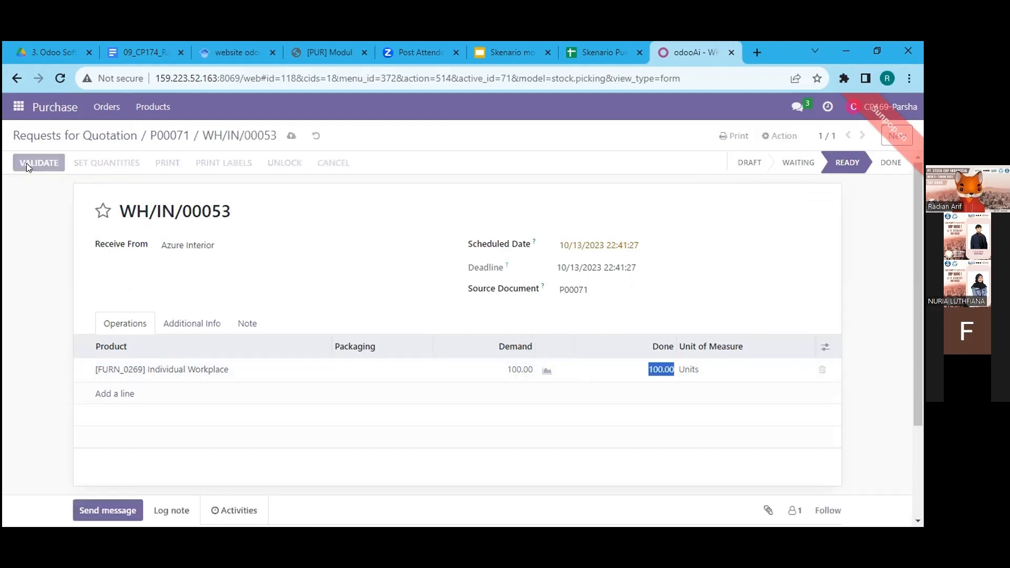